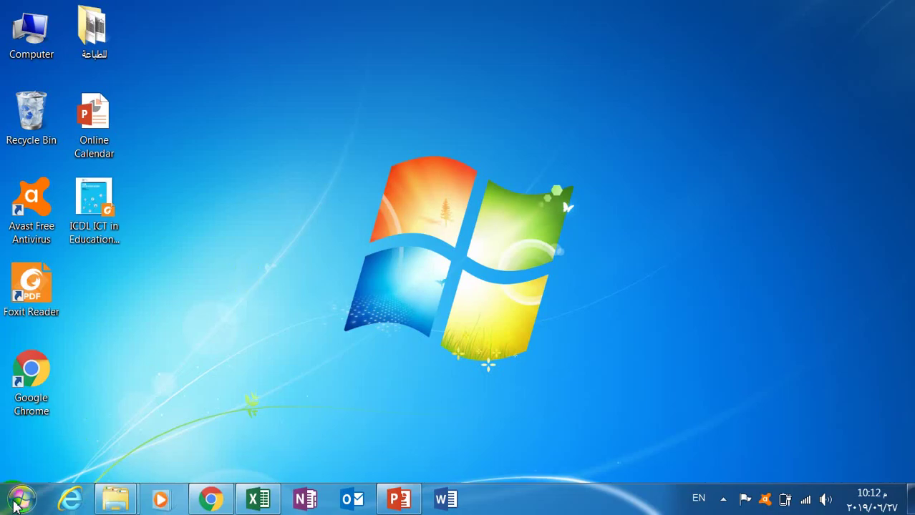
Launch Microsoft Excel 2010 from Start > All Programs > Microsoft Office
{"action": "left_click", "coordinate": [20, 501]}
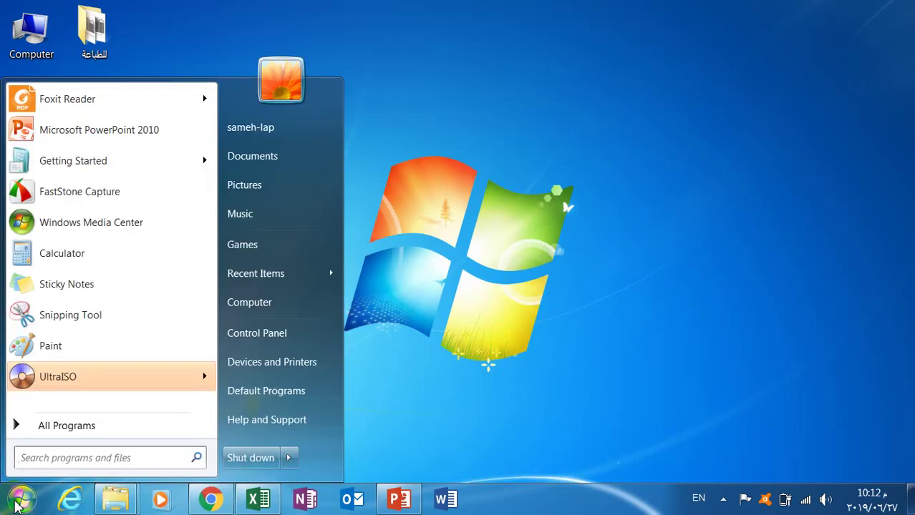
{"action": "left_click", "coordinate": [36, 430]}
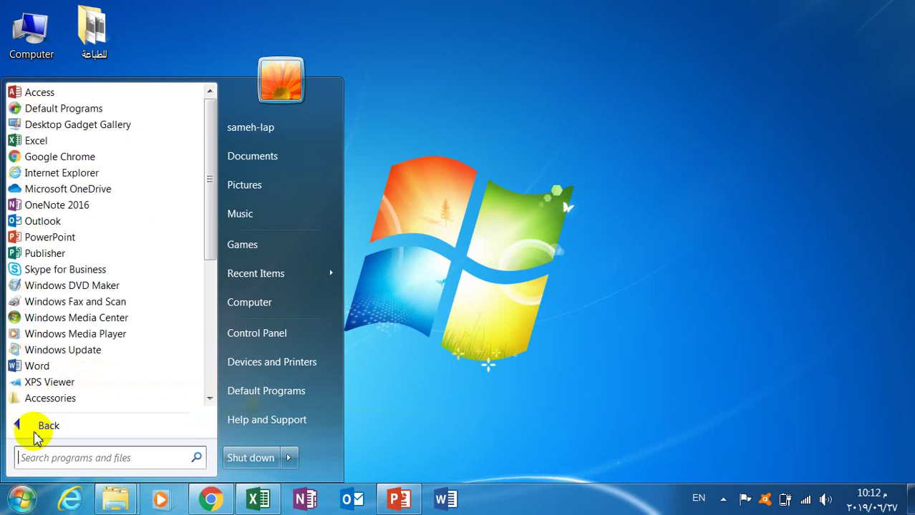
{"action": "left_click", "coordinate": [210, 360]}
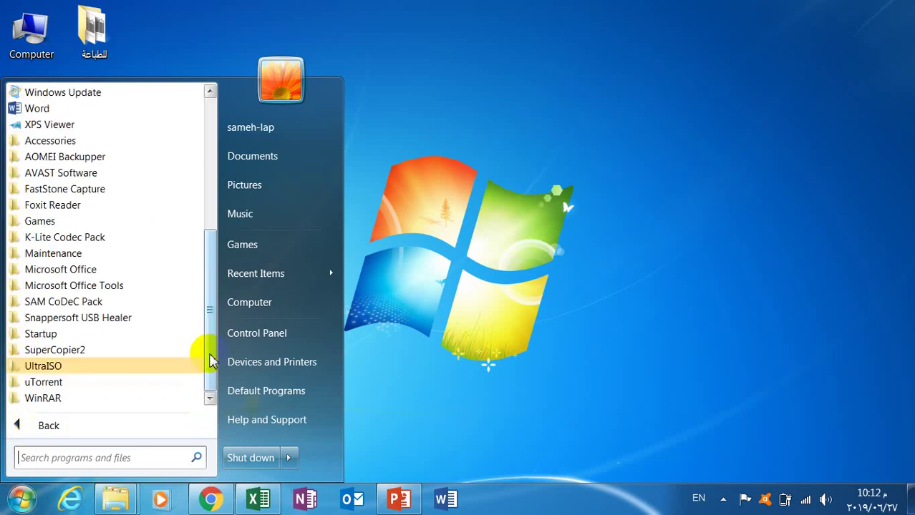
{"action": "left_click", "coordinate": [106, 277]}
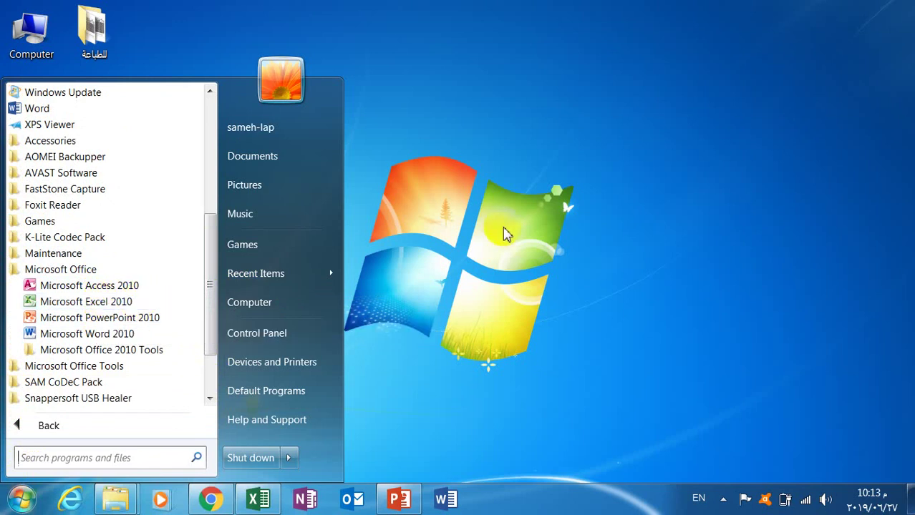
{"action": "left_click", "coordinate": [147, 303]}
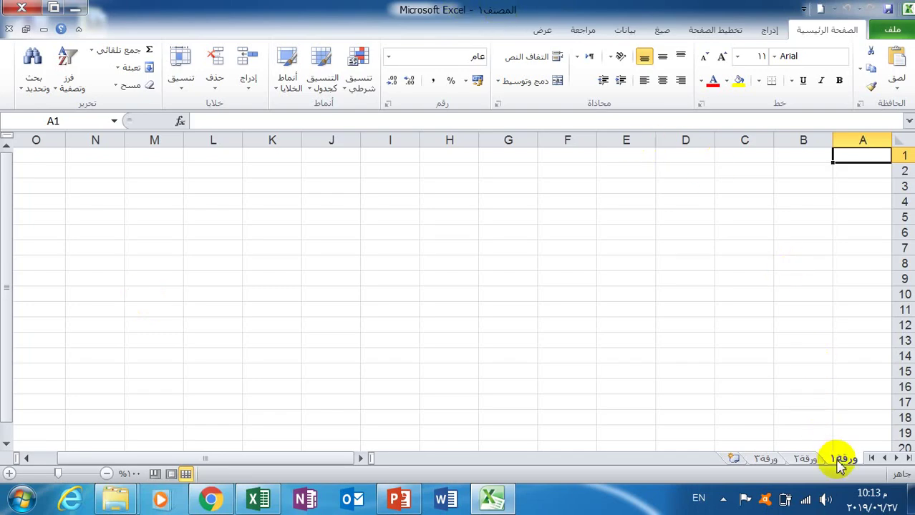
{"action": "left_click", "coordinate": [807, 458]}
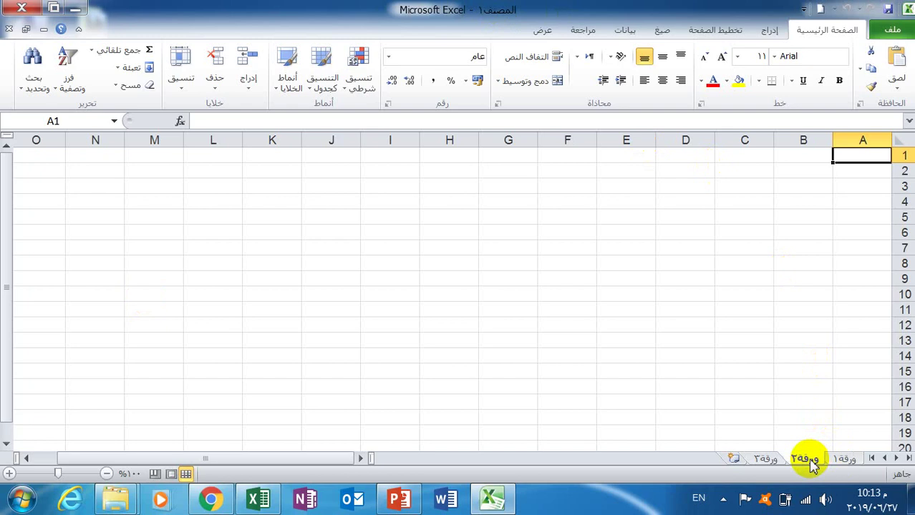
{"action": "left_click", "coordinate": [768, 460]}
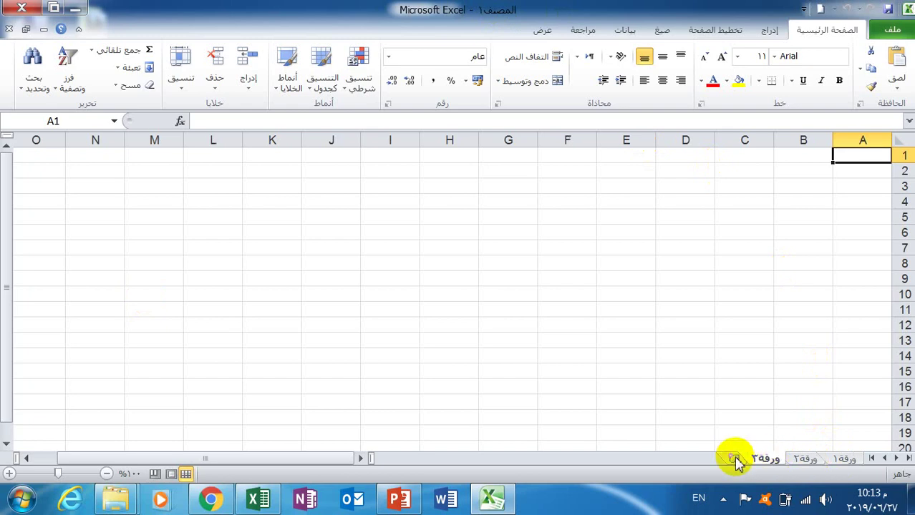
{"action": "left_click", "coordinate": [841, 459]}
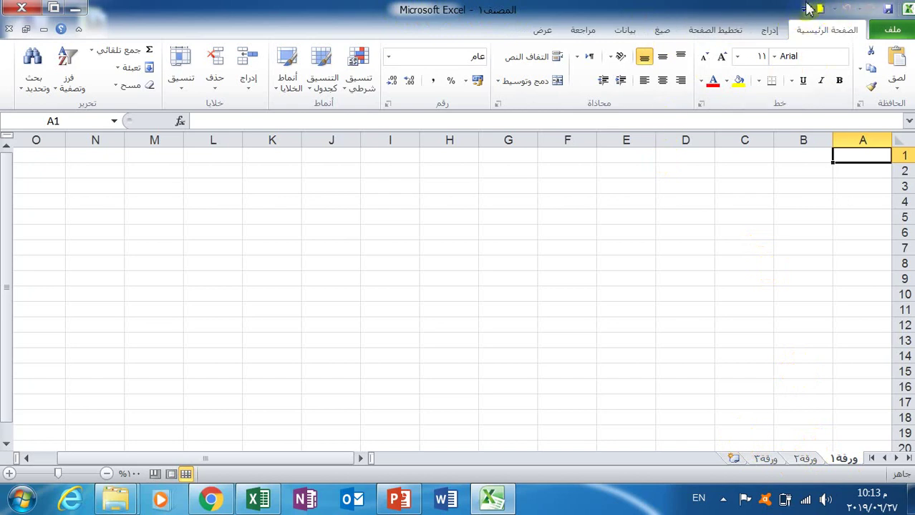
{"action": "left_click", "coordinate": [806, 8]}
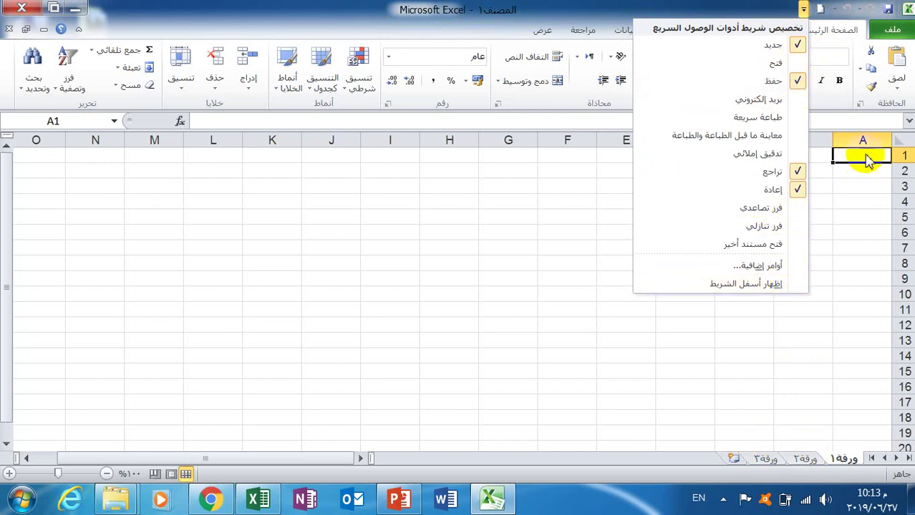
{"action": "left_click", "coordinate": [843, 178]}
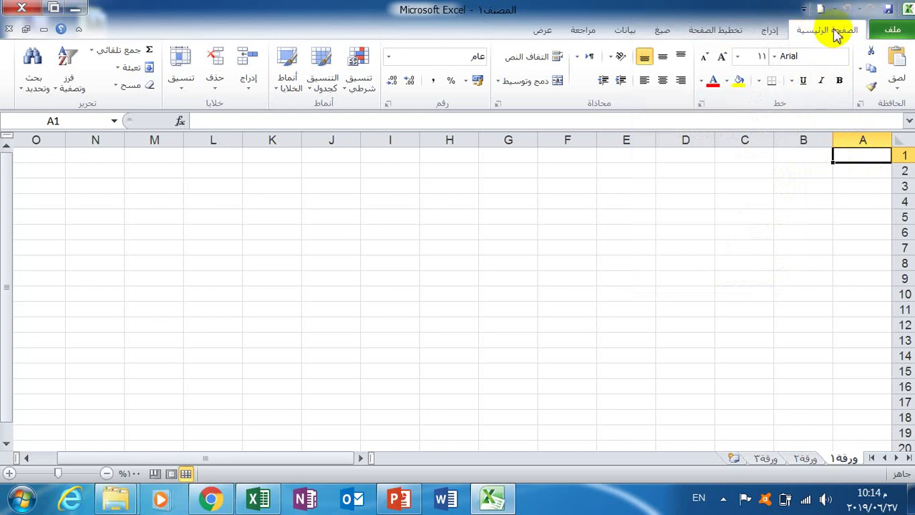
{"action": "left_click", "coordinate": [773, 32]}
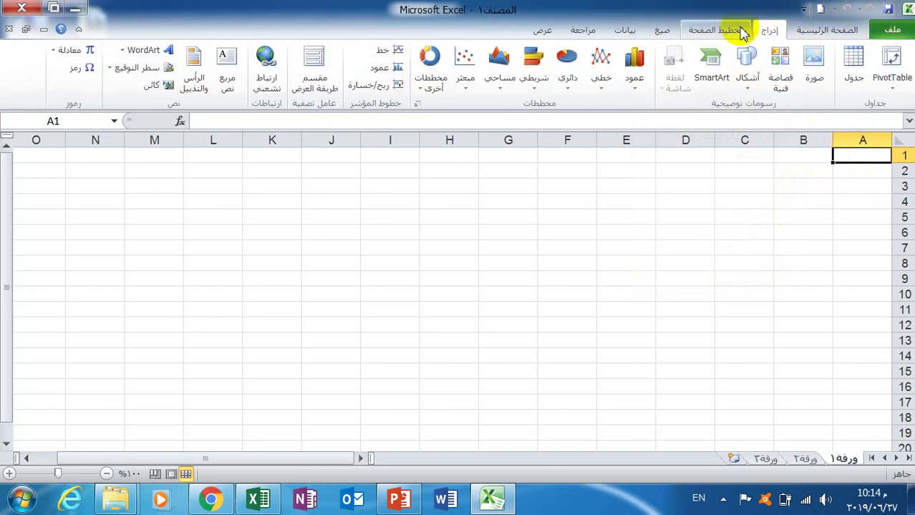
{"action": "left_click", "coordinate": [737, 30]}
{"action": "left_click", "coordinate": [662, 33]}
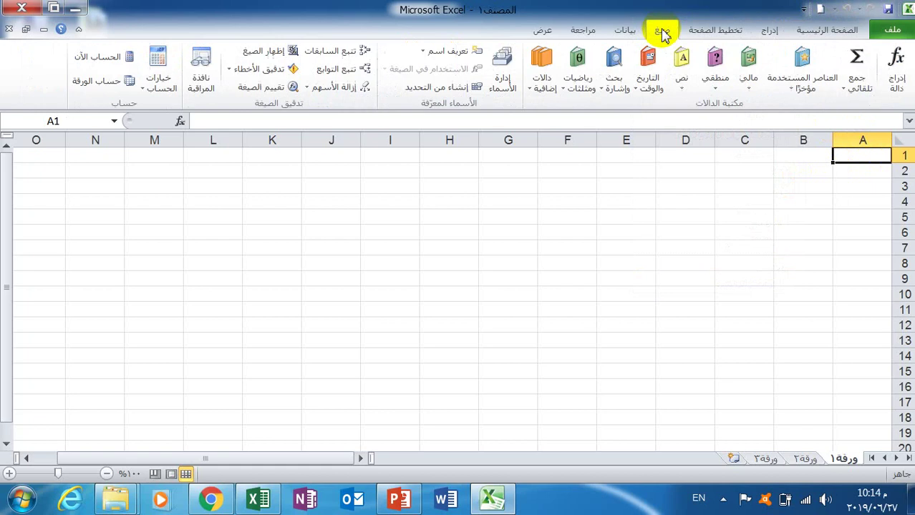
{"action": "left_click", "coordinate": [834, 33]}
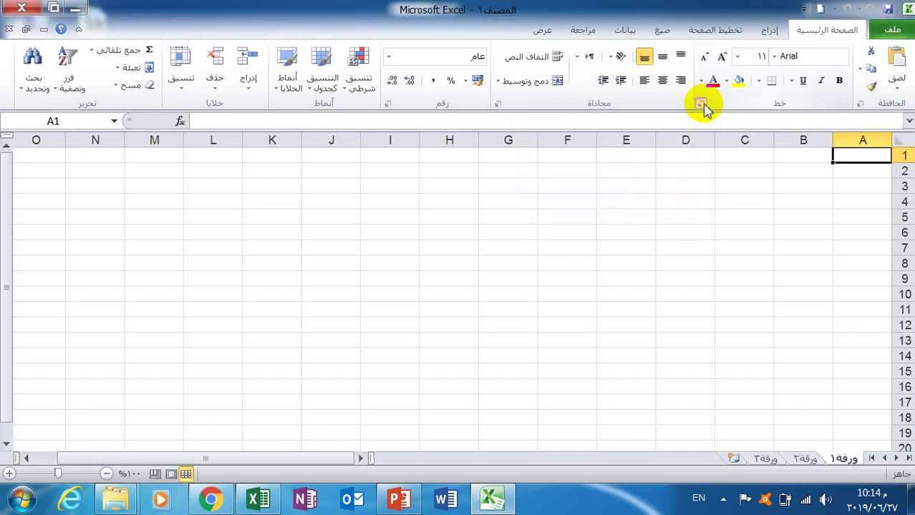
{"action": "left_click", "coordinate": [701, 104]}
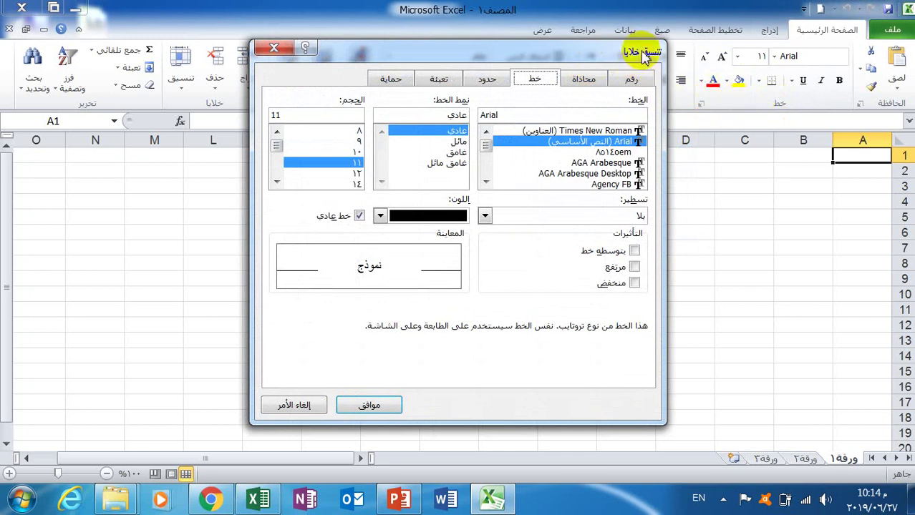
{"action": "left_click", "coordinate": [632, 78]}
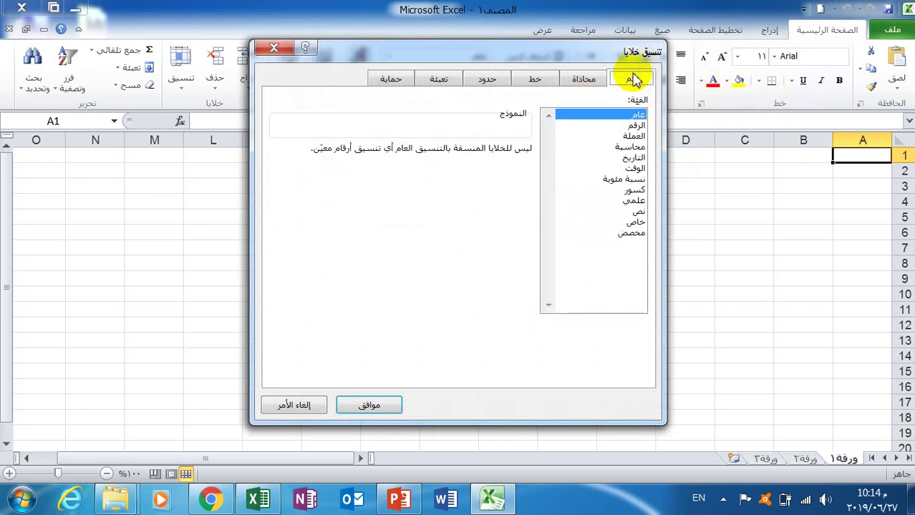
{"action": "left_click", "coordinate": [585, 79]}
{"action": "left_click", "coordinate": [275, 48]}
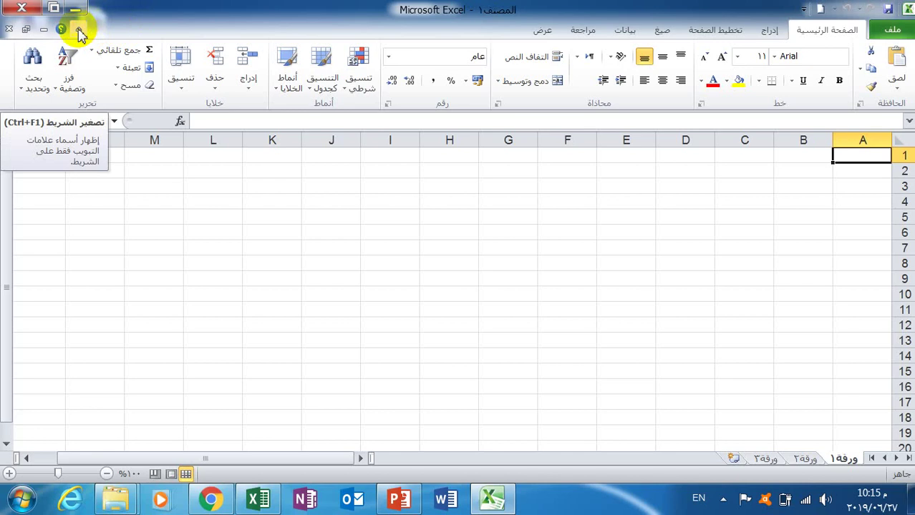
{"action": "left_click", "coordinate": [79, 31]}
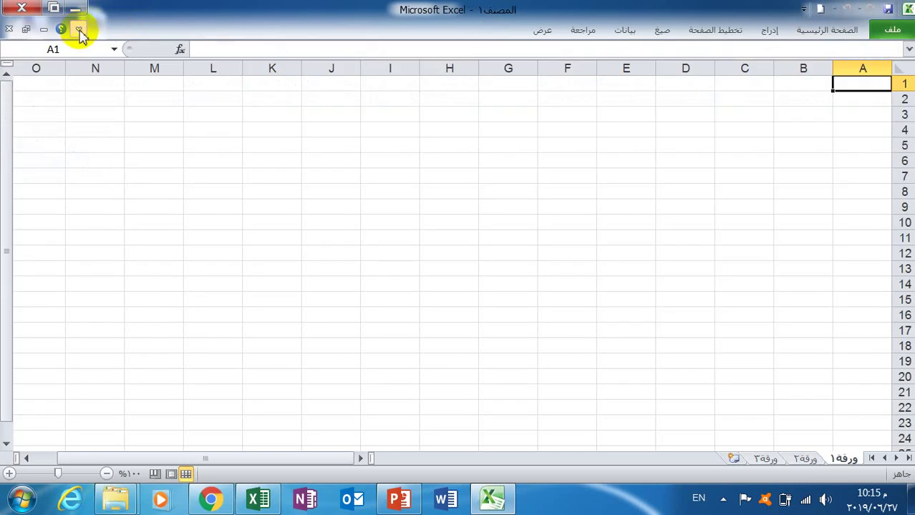
{"action": "left_click", "coordinate": [78, 31]}
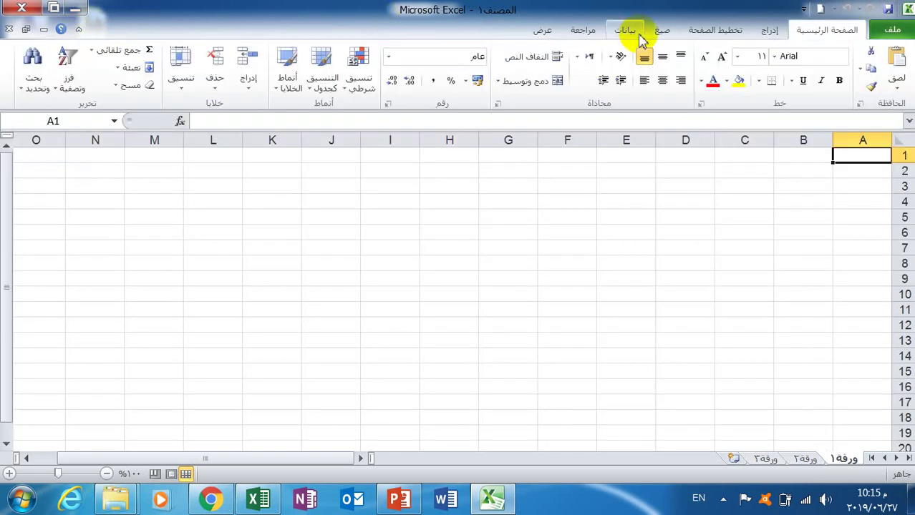
{"action": "double_click", "coordinate": [825, 32]}
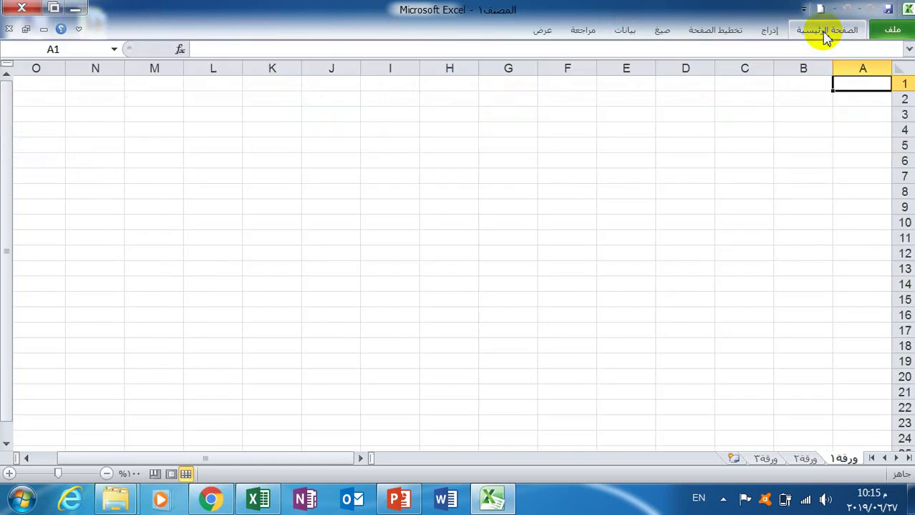
{"action": "double_click", "coordinate": [825, 31]}
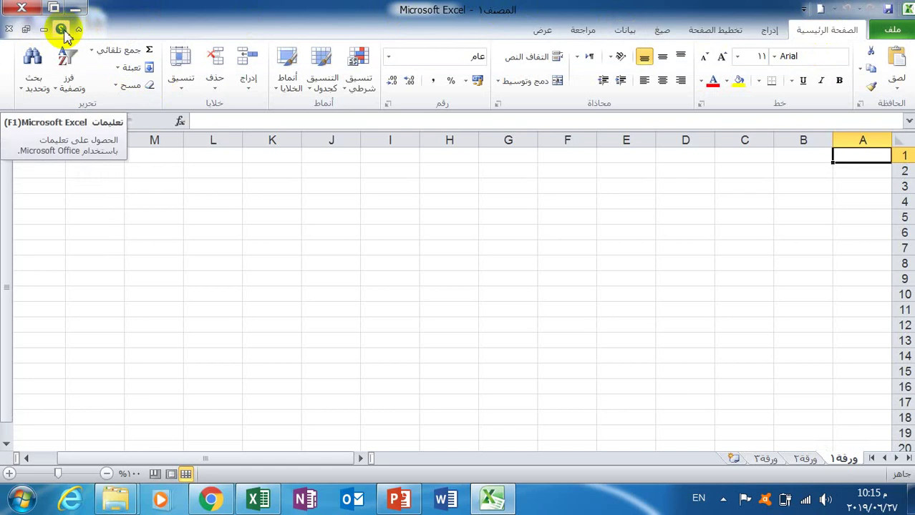
{"action": "left_click", "coordinate": [62, 30]}
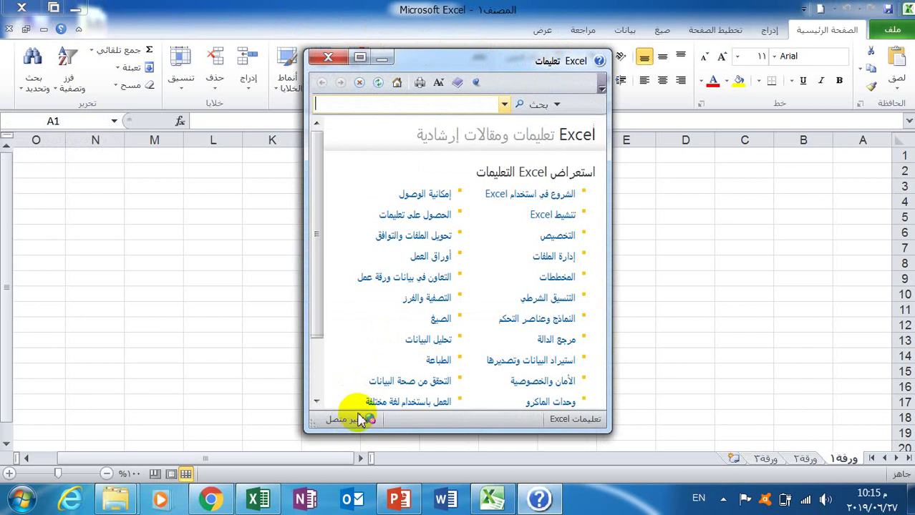
{"action": "left_click", "coordinate": [328, 59]}
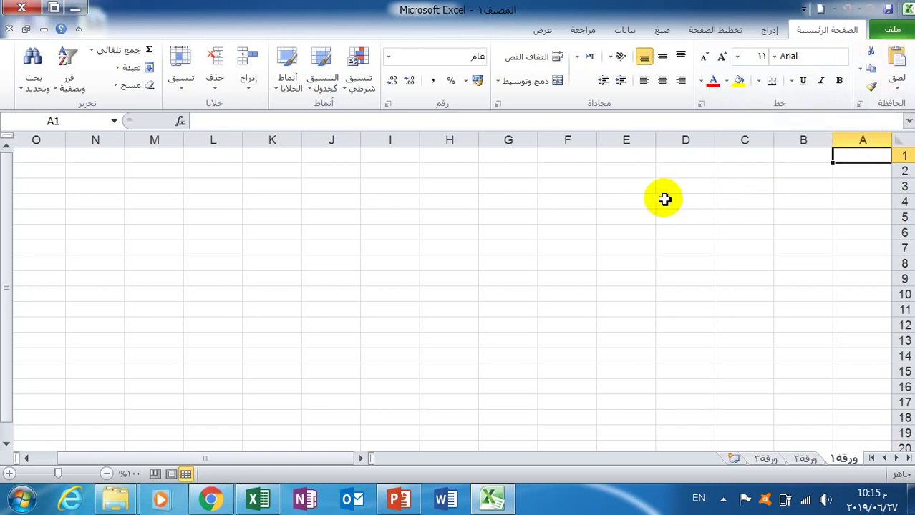
{"action": "left_click", "coordinate": [455, 173]}
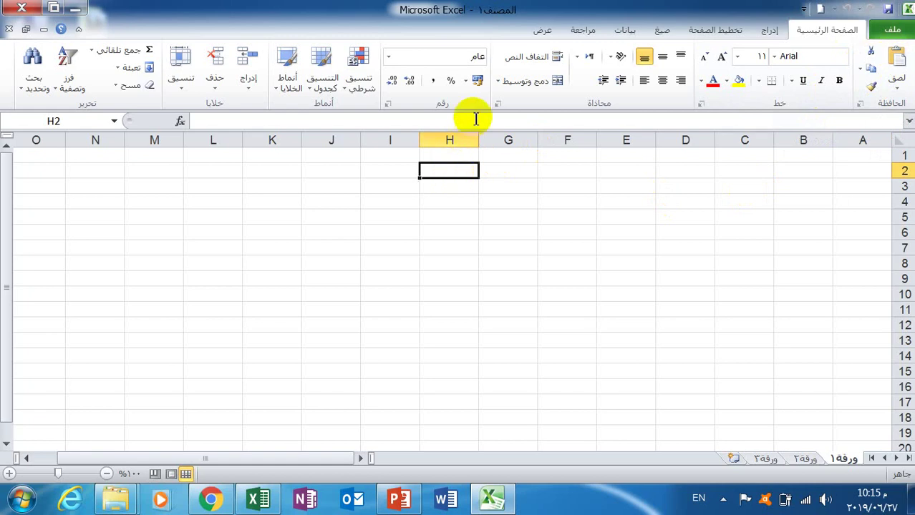
{"action": "left_click", "coordinate": [87, 120]}
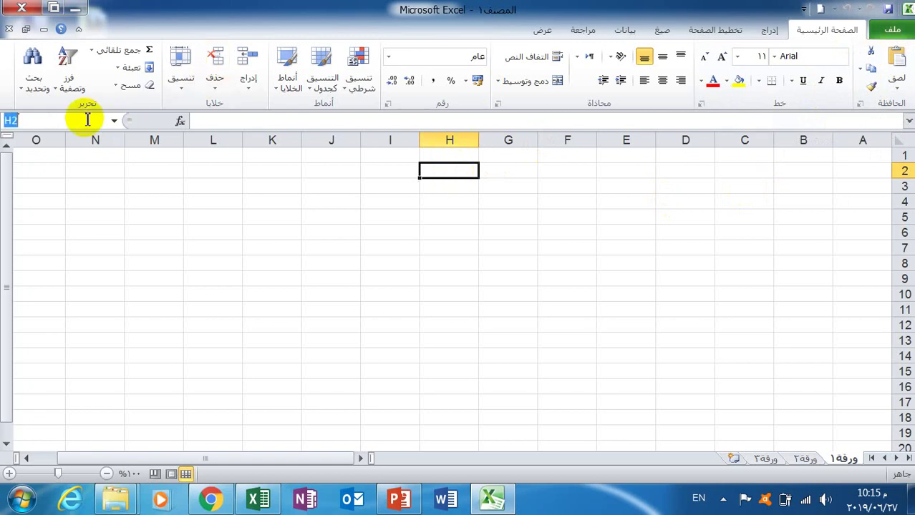
{"action": "left_click", "coordinate": [212, 121]}
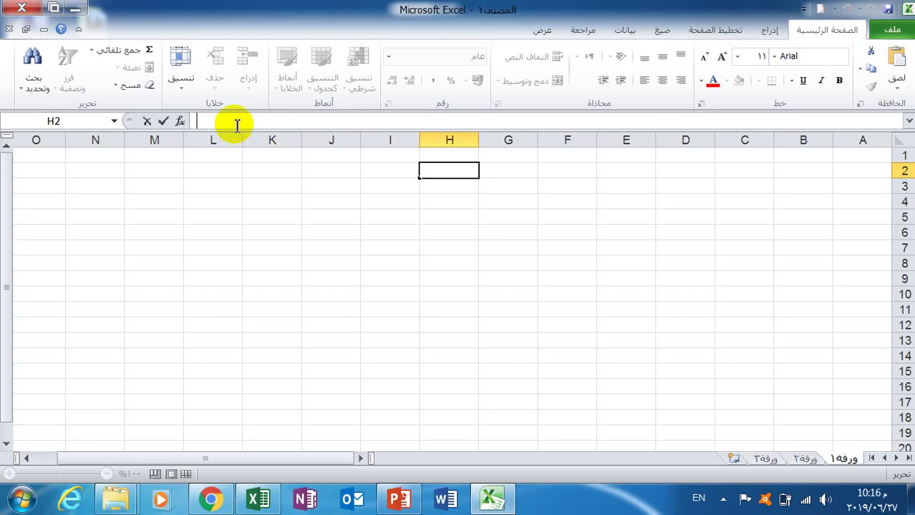
{"action": "left_click", "coordinate": [235, 172]}
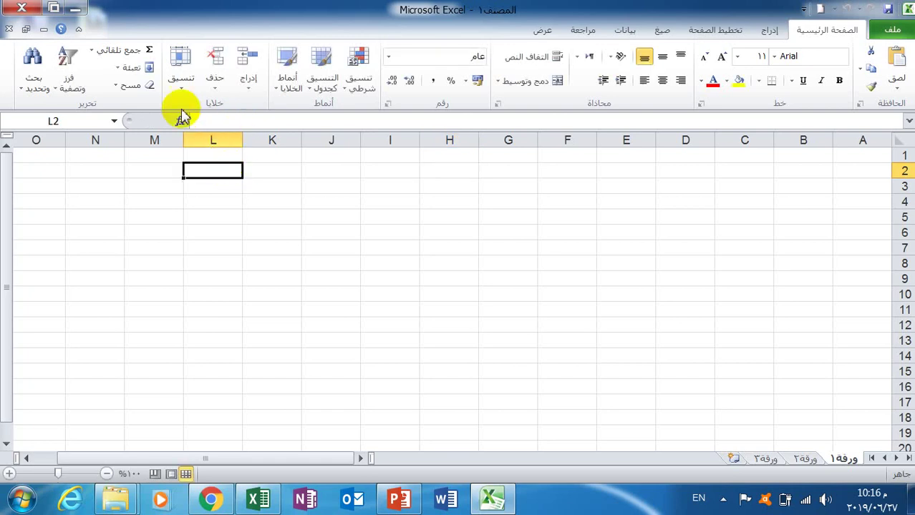
{"action": "left_click", "coordinate": [220, 121]}
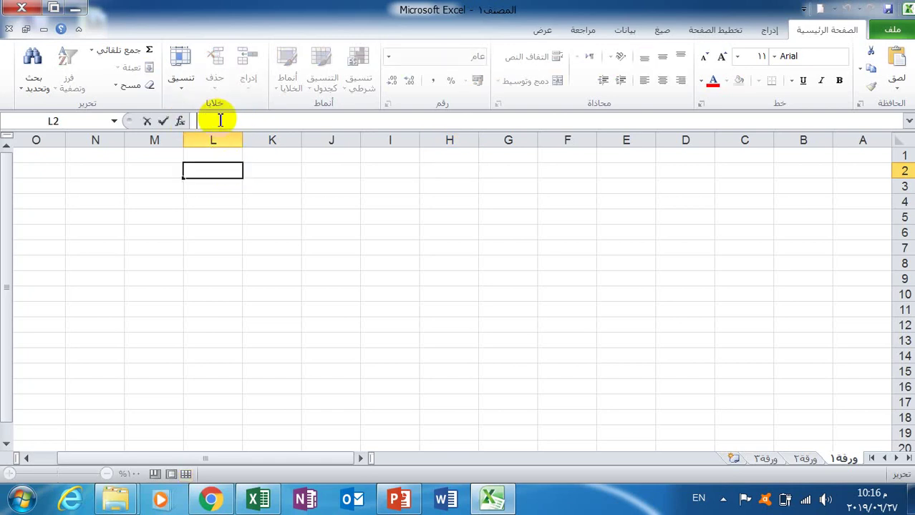
{"action": "left_click", "coordinate": [555, 240]}
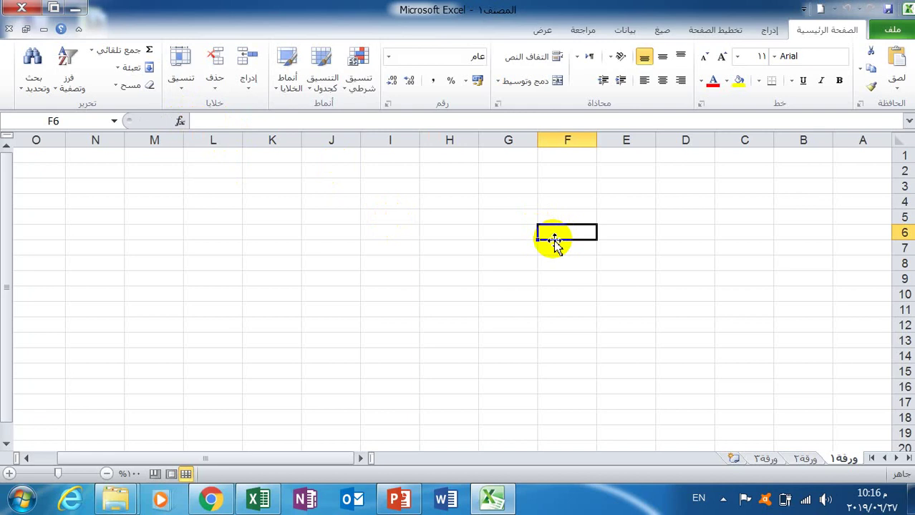
Select cells A1 and A3 and columns A, B and C, and show column A's width
{"action": "left_click", "coordinate": [874, 161]}
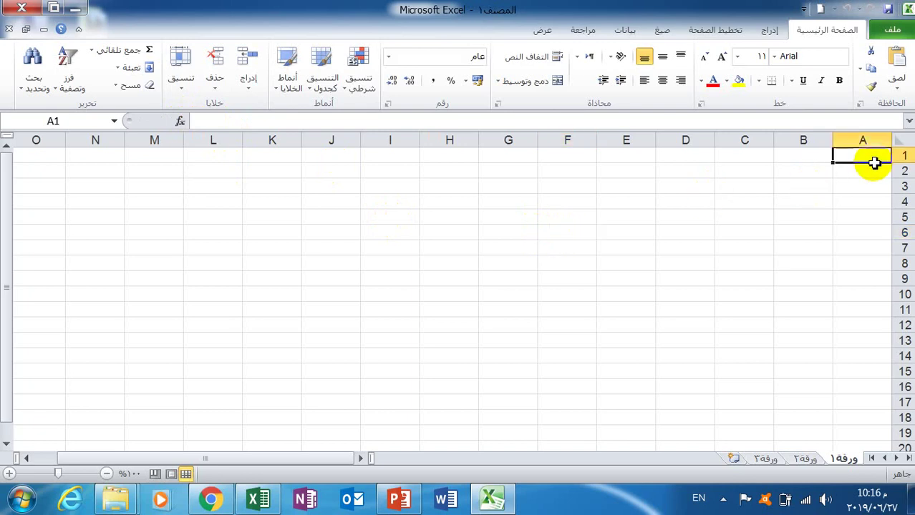
{"action": "left_click", "coordinate": [871, 189]}
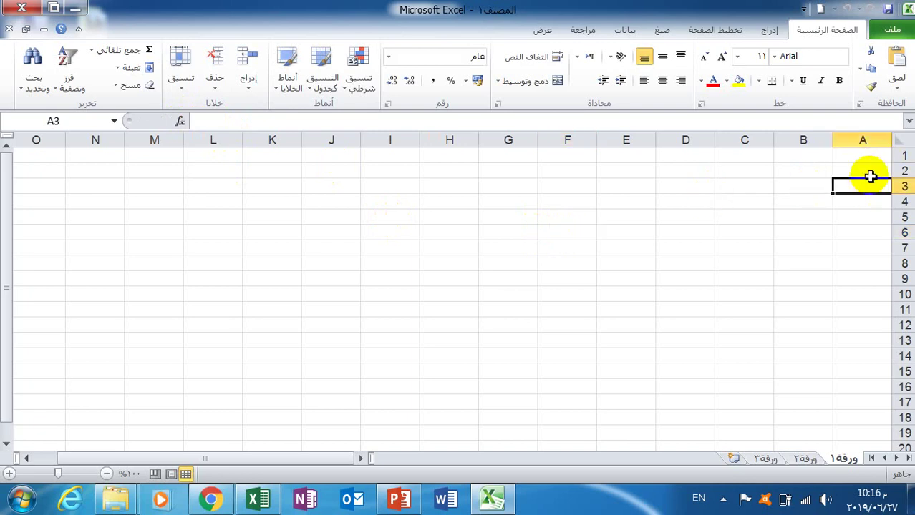
{"action": "left_click", "coordinate": [867, 140]}
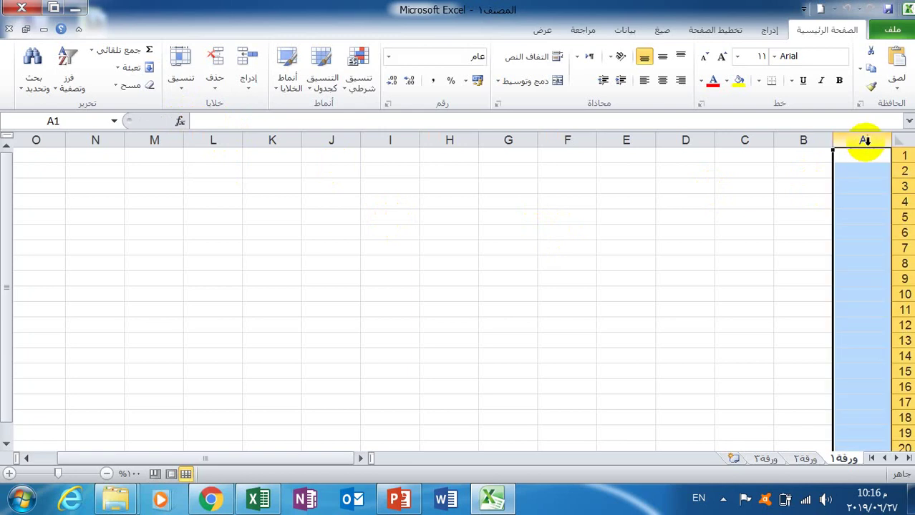
{"action": "left_click", "coordinate": [823, 140]}
{"action": "left_click", "coordinate": [750, 139]}
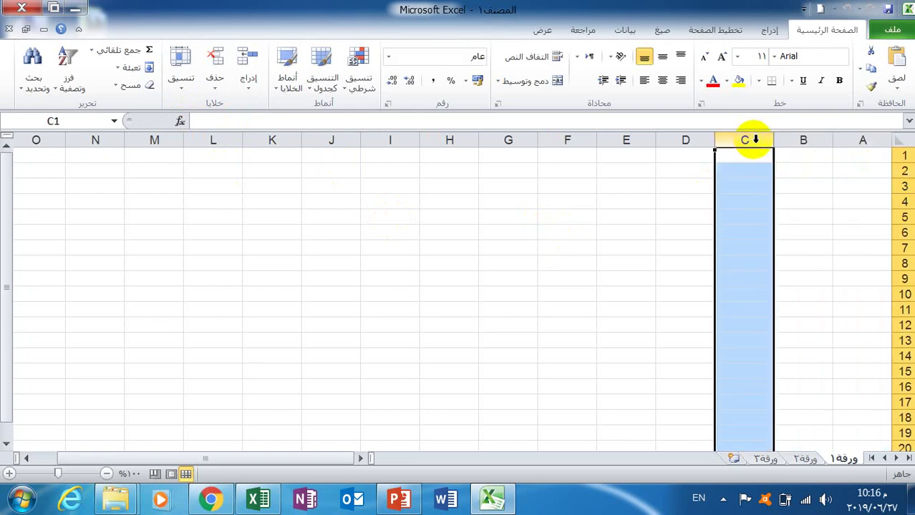
{"action": "left_click", "coordinate": [880, 140]}
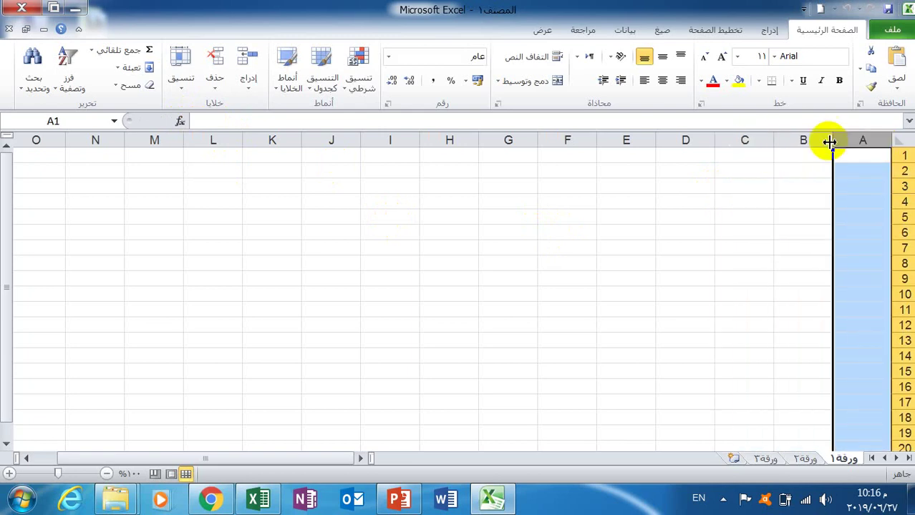
{"action": "left_click_drag", "start_coordinate": [831, 141], "coordinate": [829, 142]}
{"action": "left_click", "coordinate": [809, 139]}
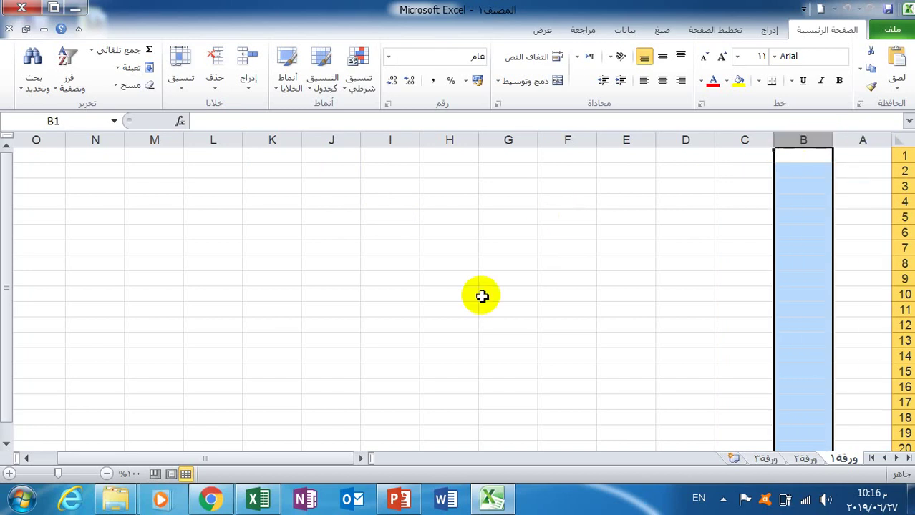
Scroll across the sheet to AN1, then jump to the last column, XFD
{"action": "left_click", "coordinate": [25, 458]}
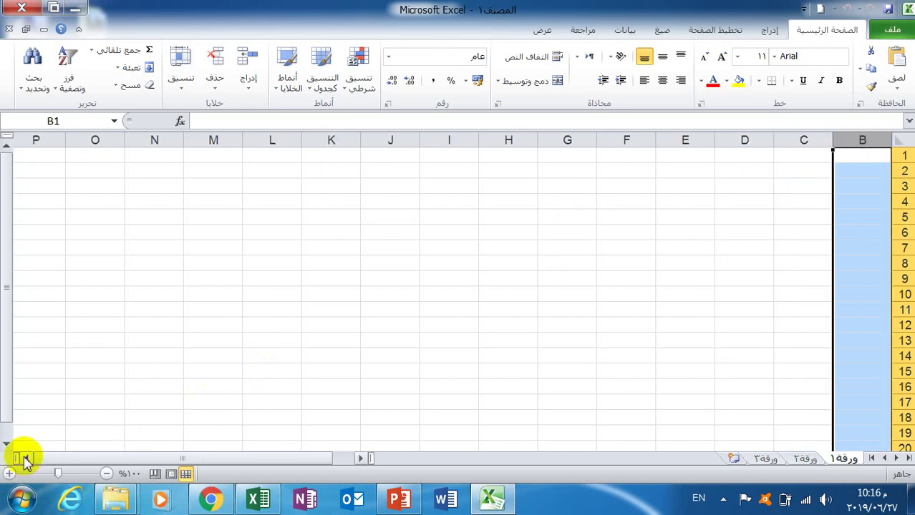
{"action": "left_click", "coordinate": [25, 458]}
{"action": "left_click_drag", "start_coordinate": [25, 459], "coordinate": [25, 458]}
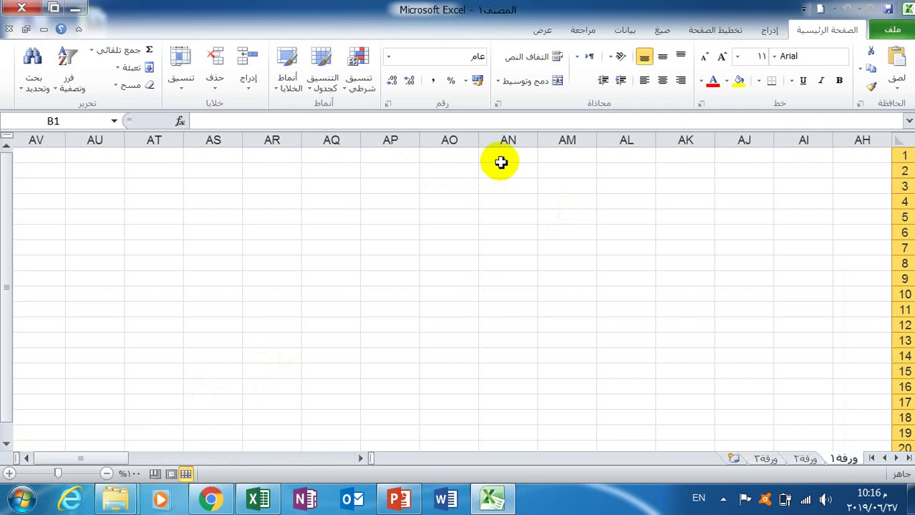
{"action": "left_click", "coordinate": [501, 162]}
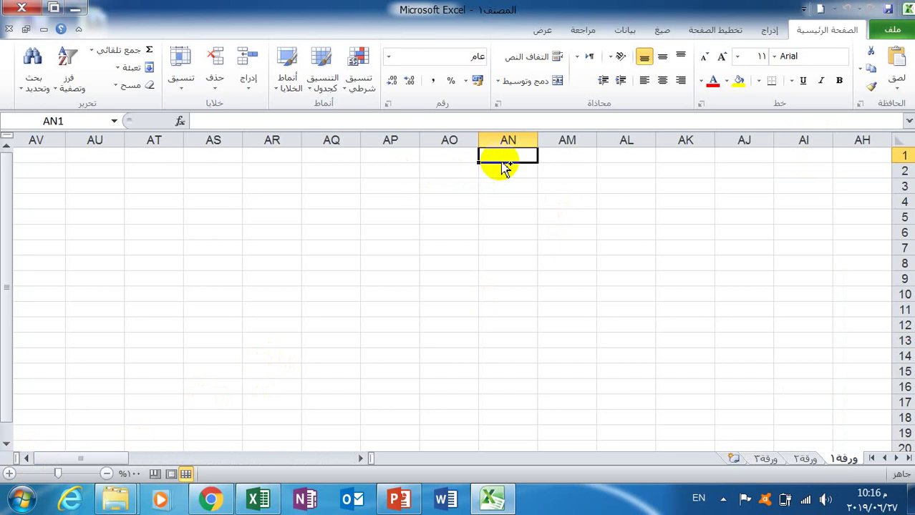
{"action": "key", "text": "ctrl+Left"}
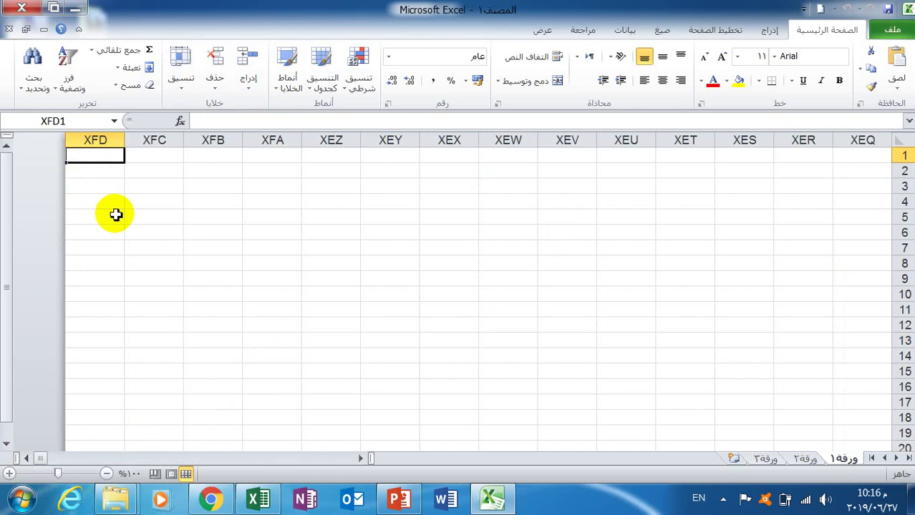
Enter =COLUMN() in XFD1 using autocomplete, returning 16384
{"action": "type", "text": "="}
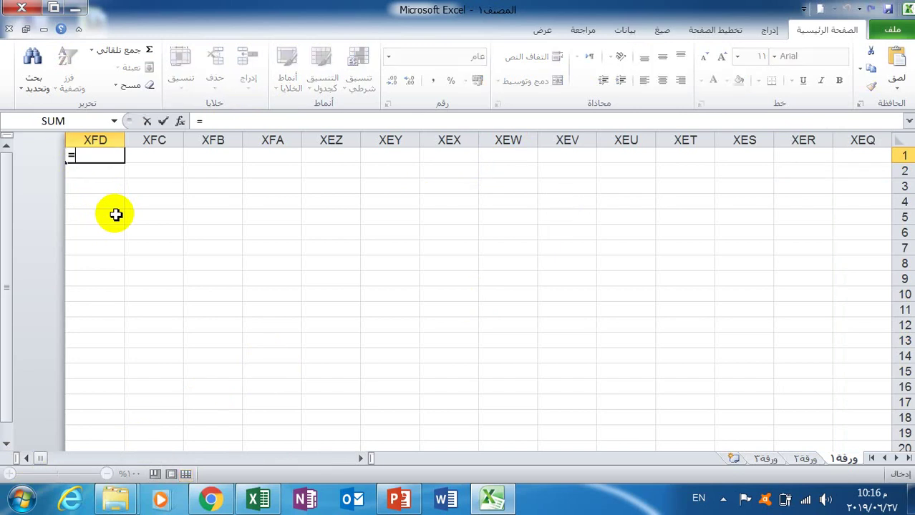
{"action": "type", "text": "r"}
{"action": "key", "text": "BackSpace"}
{"action": "type", "text": "co"}
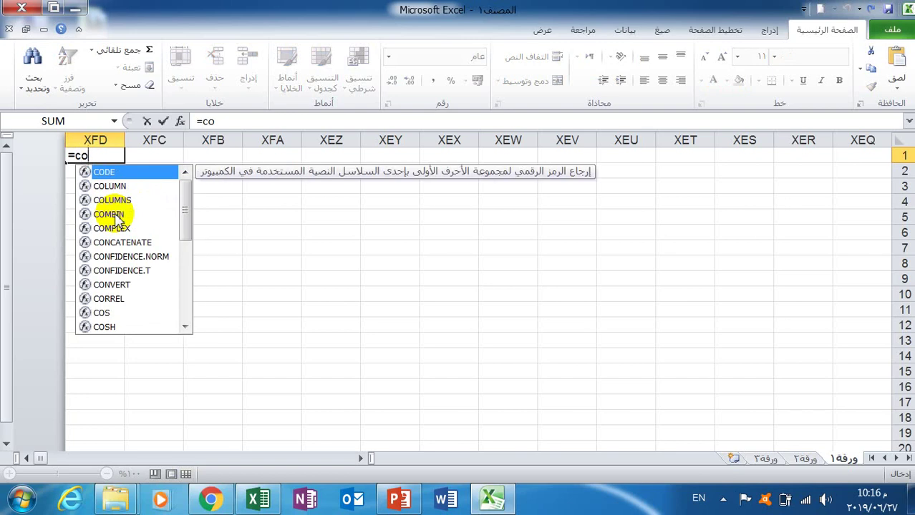
{"action": "double_click", "coordinate": [115, 186]}
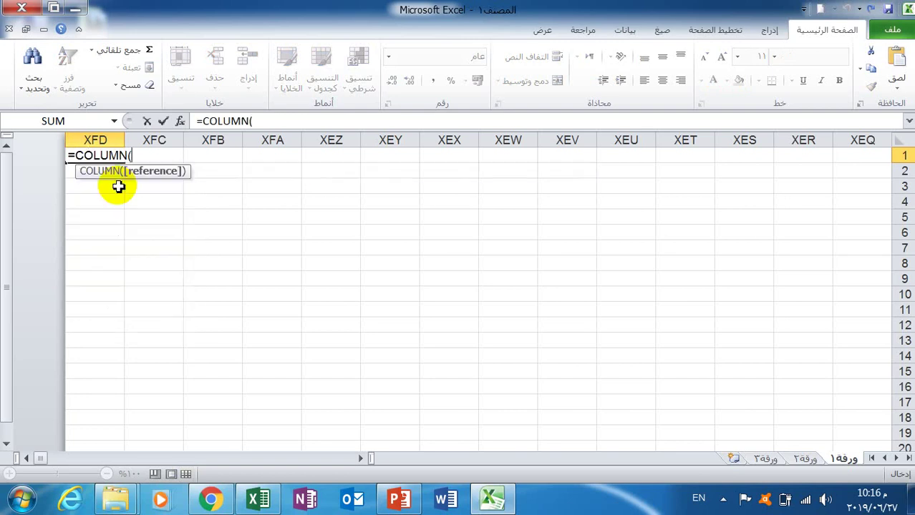
{"action": "type", "text": ")"}
{"action": "key", "text": "Return"}
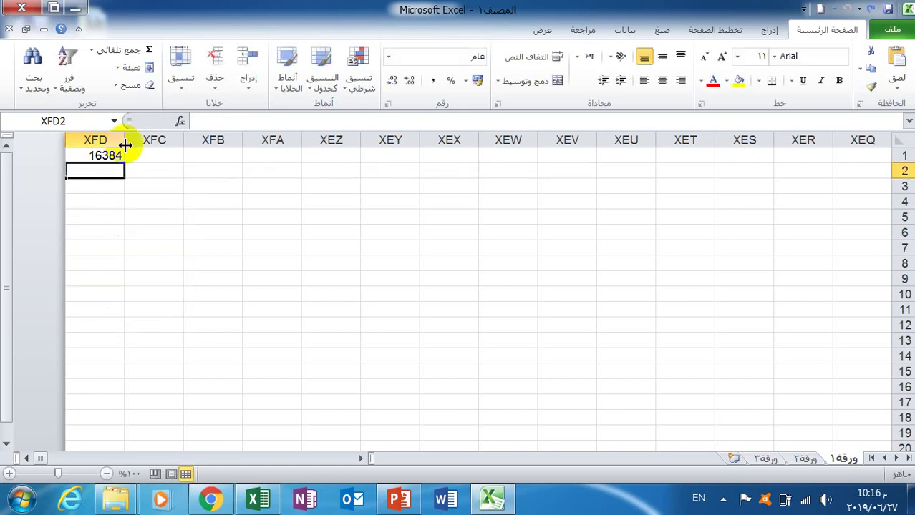
Clear XFD1, select a few nearby cells, and return to the start of the sheet
{"action": "left_click", "coordinate": [113, 156]}
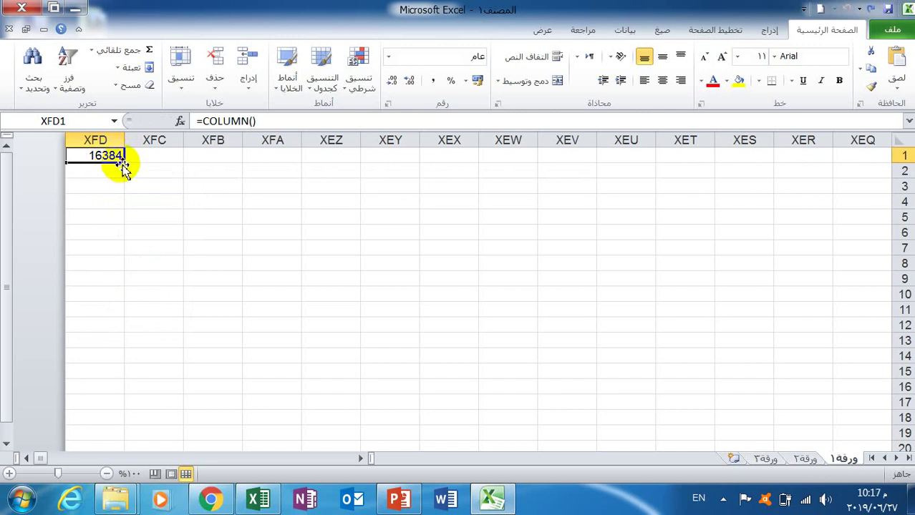
{"action": "key", "text": "BackSpace"}
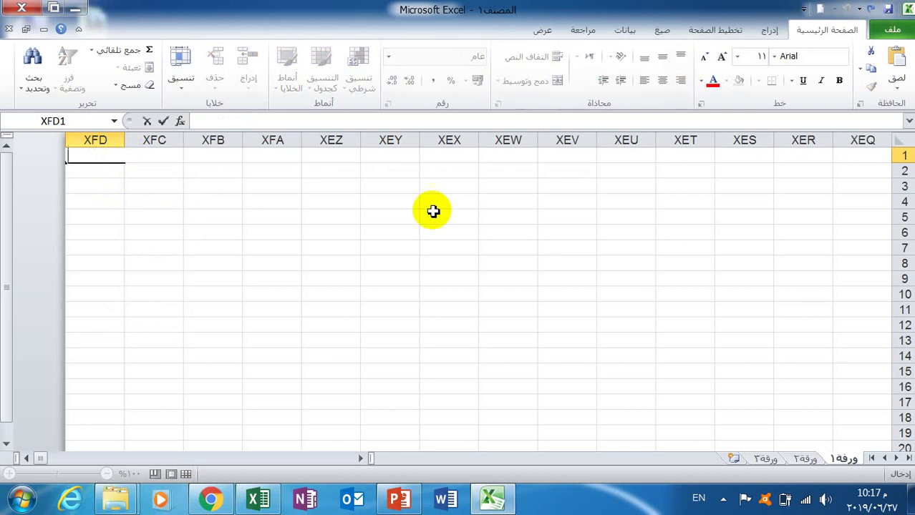
{"action": "left_click", "coordinate": [349, 190]}
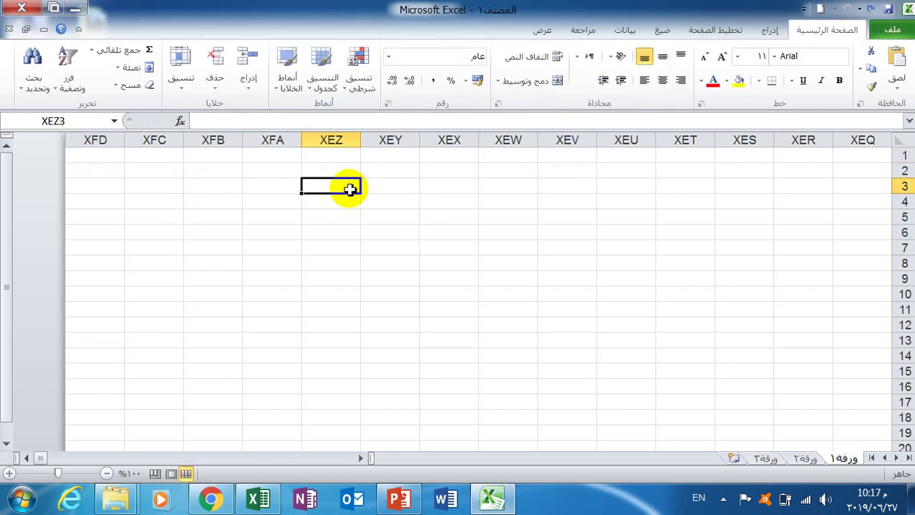
{"action": "key", "text": "shift+Right"}
{"action": "left_click", "coordinate": [483, 170]}
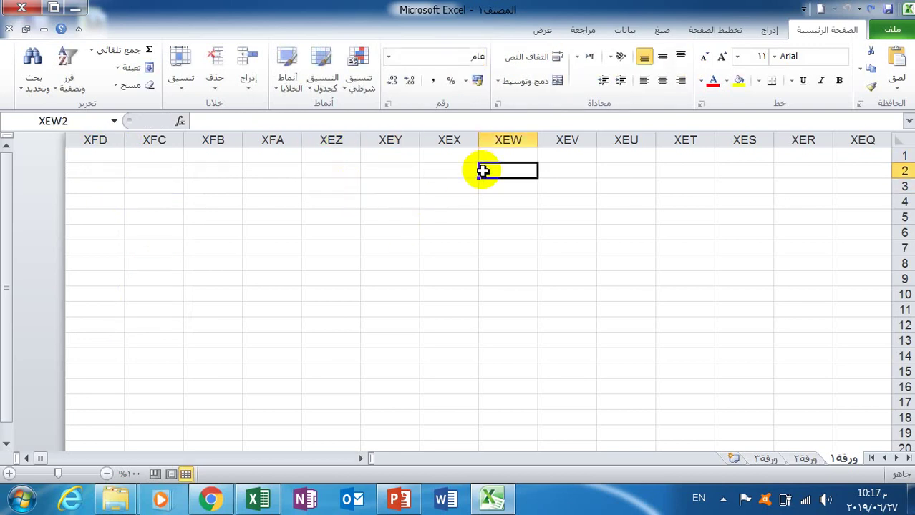
{"action": "key", "text": "Home"}
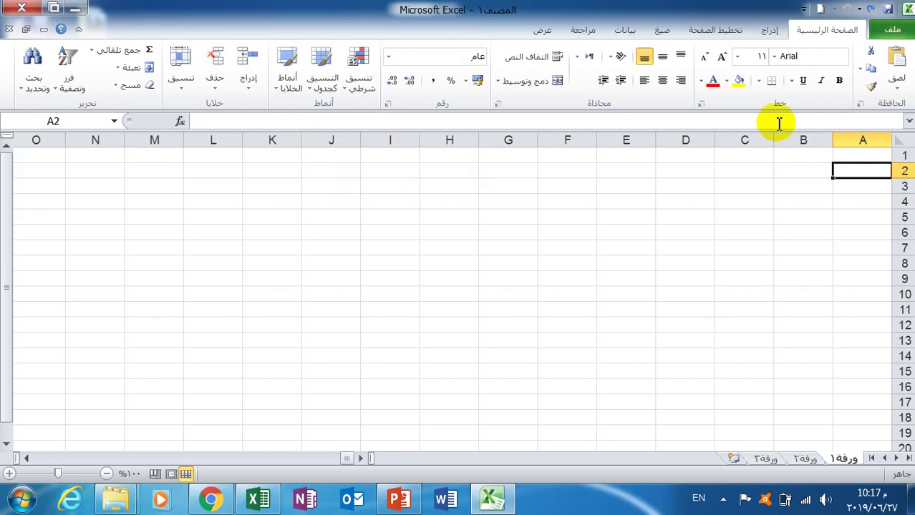
{"action": "left_click", "coordinate": [866, 153]}
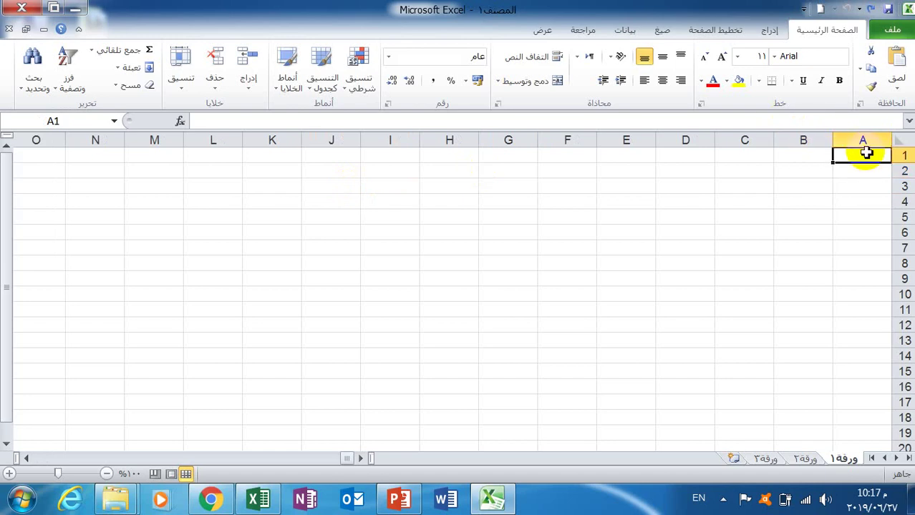
{"action": "left_click", "coordinate": [864, 171]}
{"action": "left_click", "coordinate": [865, 185]}
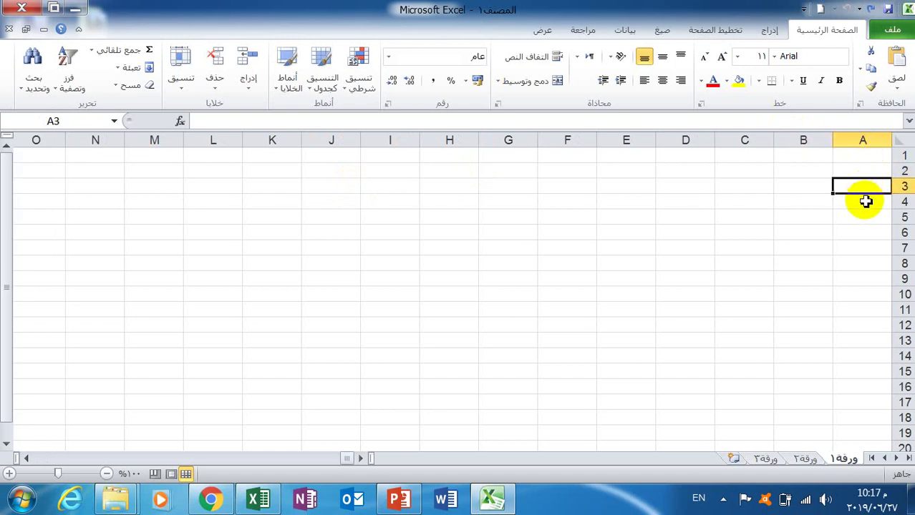
{"action": "left_click", "coordinate": [865, 202]}
{"action": "left_click", "coordinate": [868, 158]}
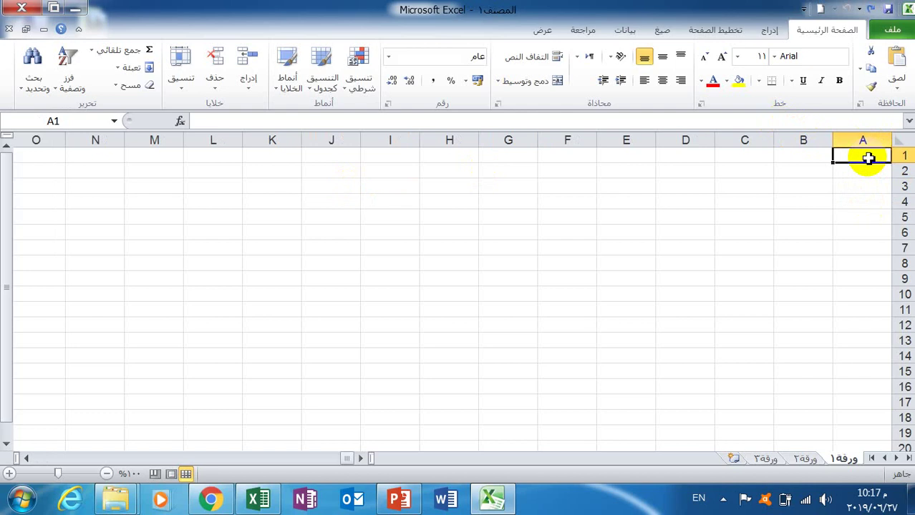
{"action": "key", "text": "ctrl+Down"}
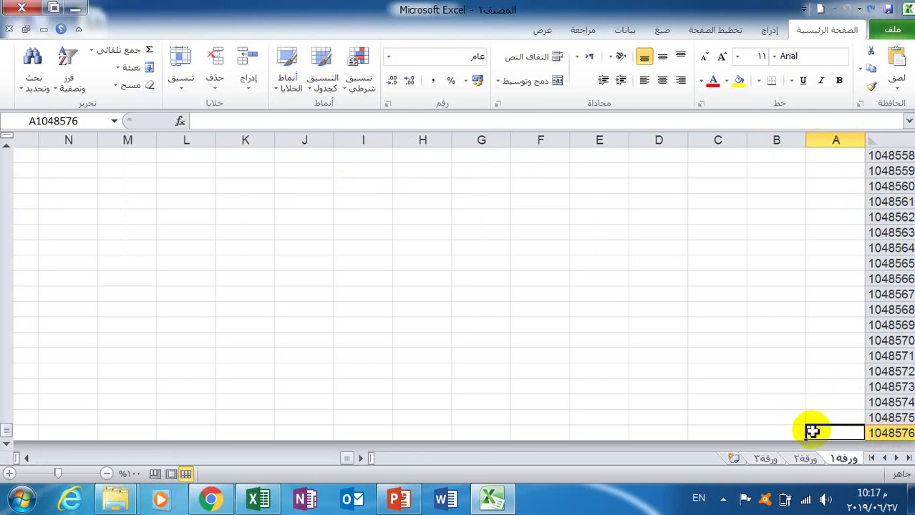
{"action": "key", "text": "ctrl+Up"}
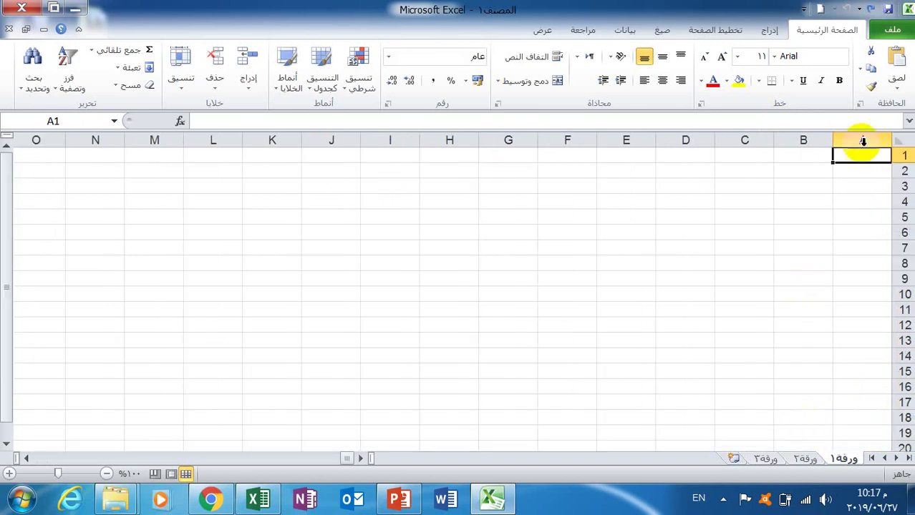
{"action": "left_click", "coordinate": [851, 170]}
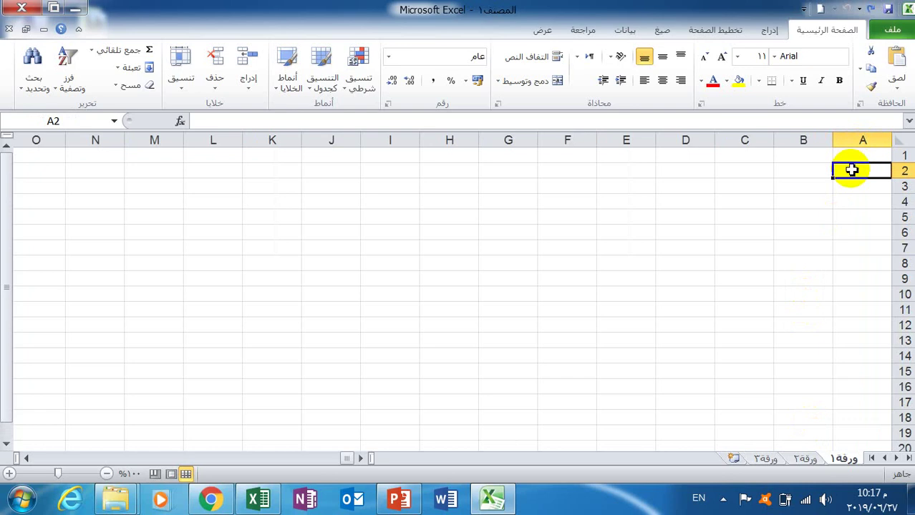
{"action": "left_click", "coordinate": [811, 461]}
{"action": "left_click", "coordinate": [768, 461]}
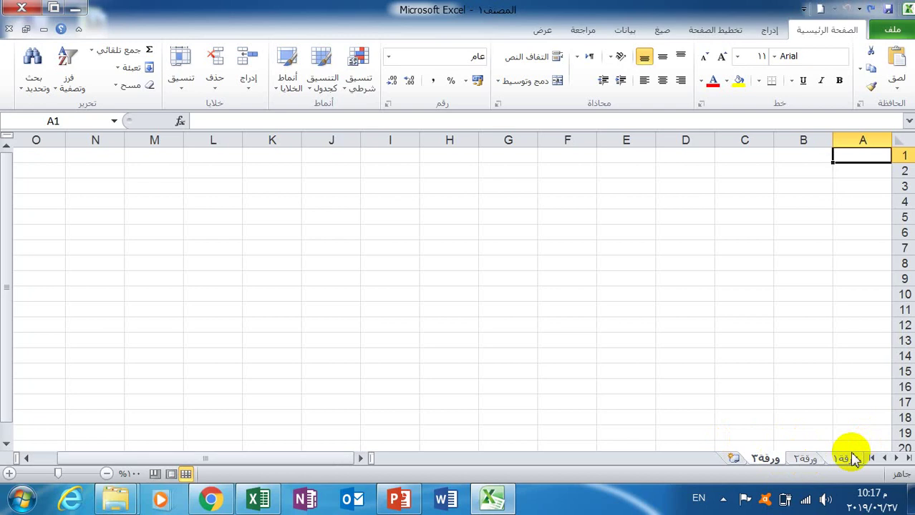
{"action": "left_click", "coordinate": [852, 459]}
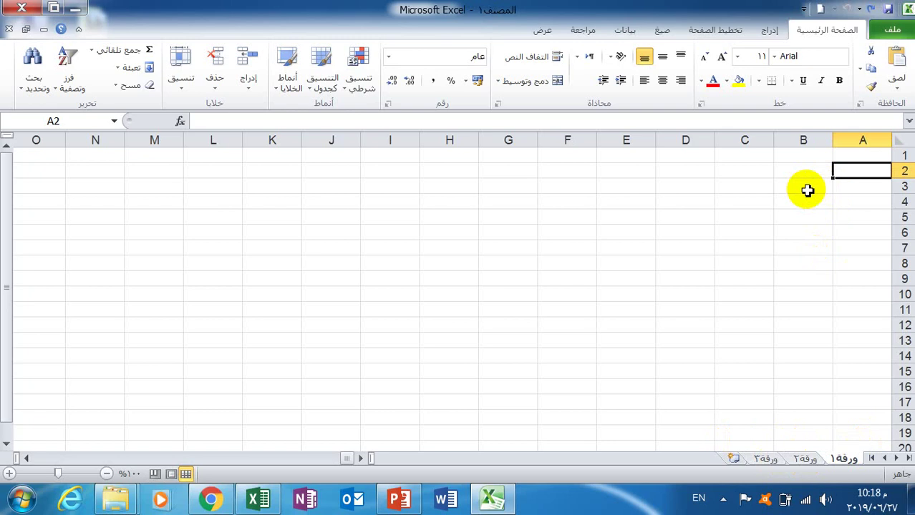
{"action": "left_click", "coordinate": [736, 201]}
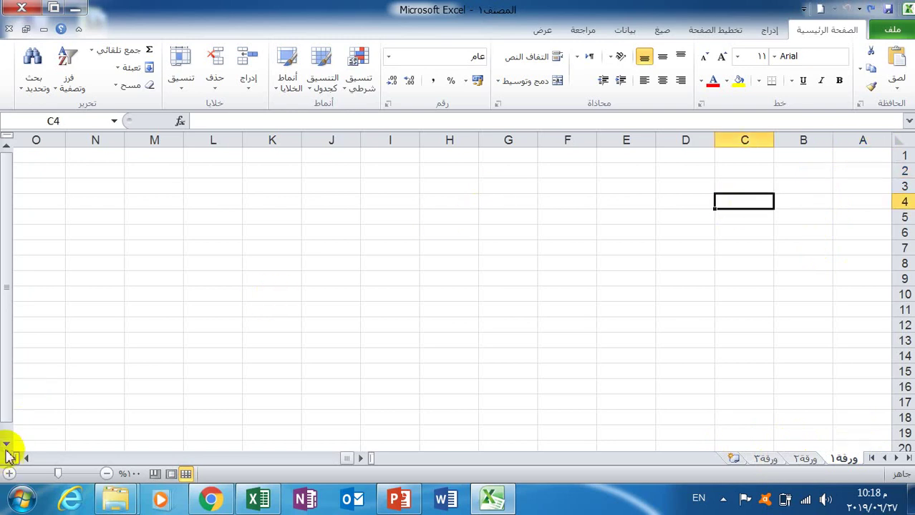
{"action": "scroll", "coordinate": [7, 452], "scroll_direction": "down", "scroll_amount": 7}
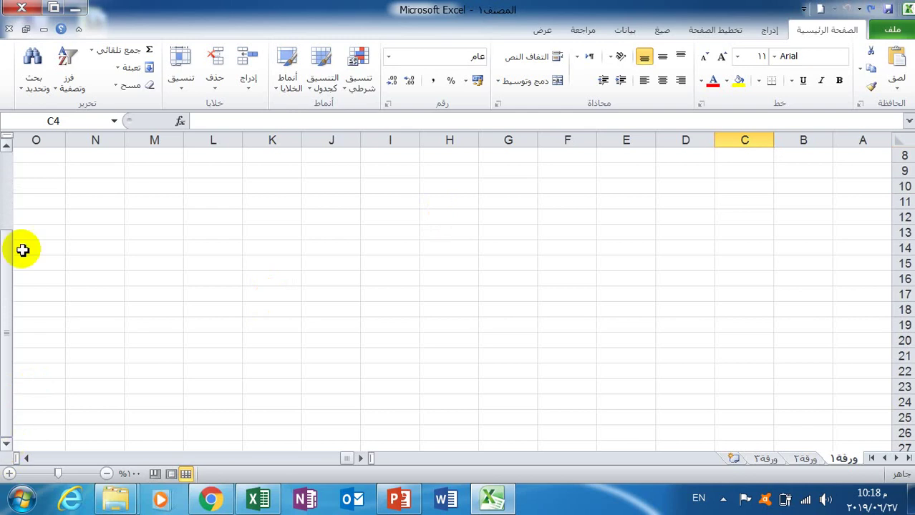
{"action": "left_click", "coordinate": [7, 171]}
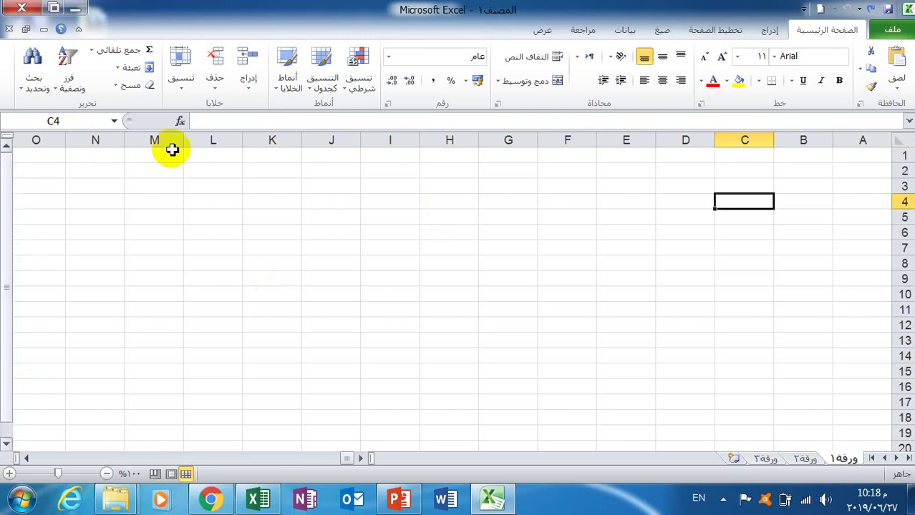
{"action": "left_click", "coordinate": [559, 192]}
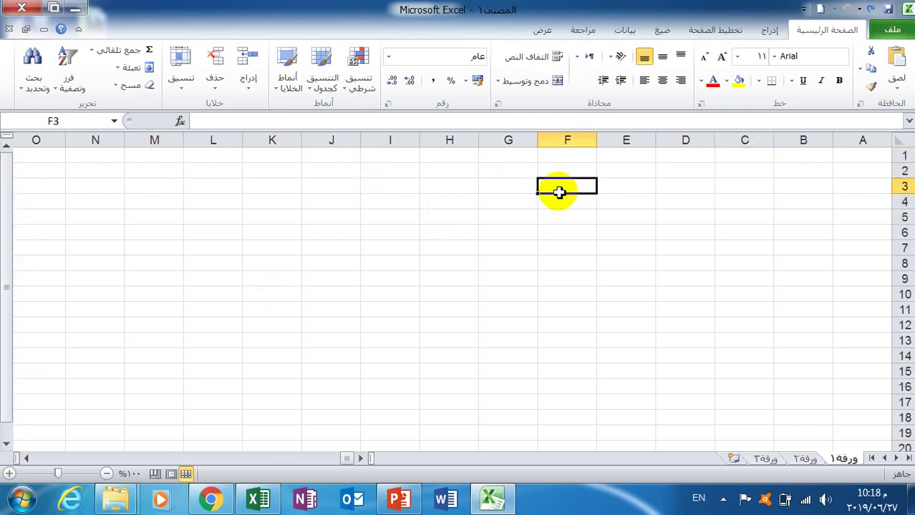
{"action": "left_click", "coordinate": [25, 459]}
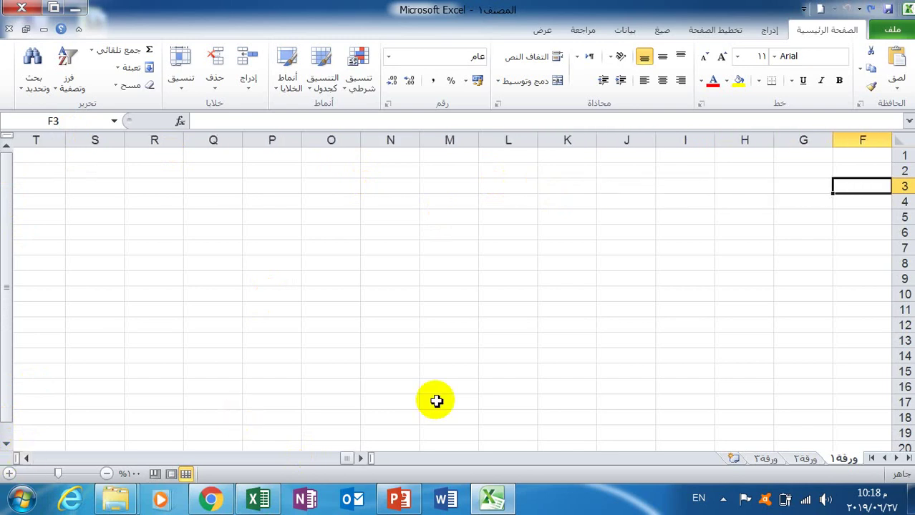
{"action": "left_click", "coordinate": [363, 460]}
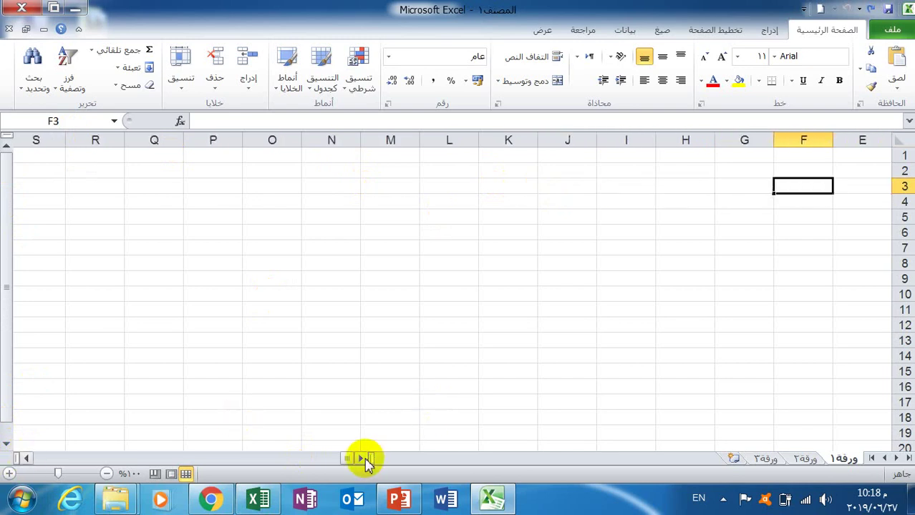
{"action": "left_click", "coordinate": [738, 140]}
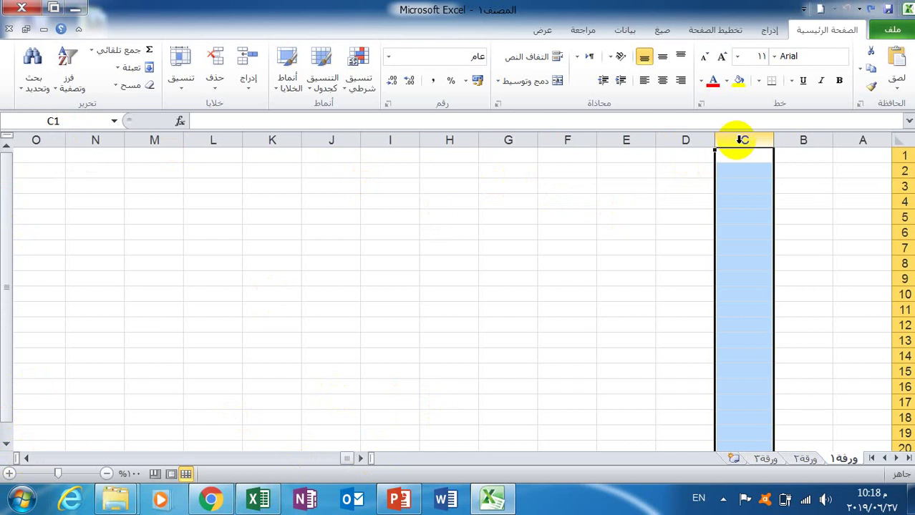
{"action": "left_click", "coordinate": [723, 169]}
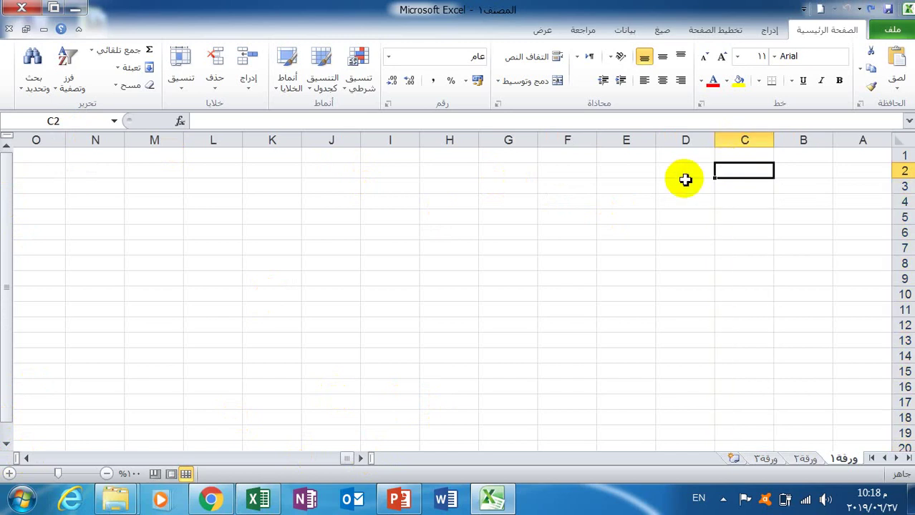
{"action": "left_click", "coordinate": [686, 141]}
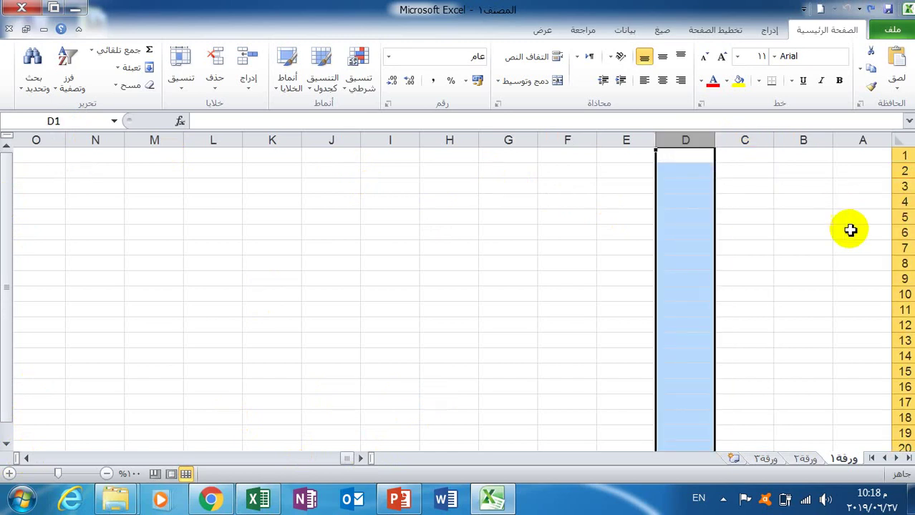
{"action": "left_click", "coordinate": [902, 232]}
{"action": "left_click", "coordinate": [699, 219]}
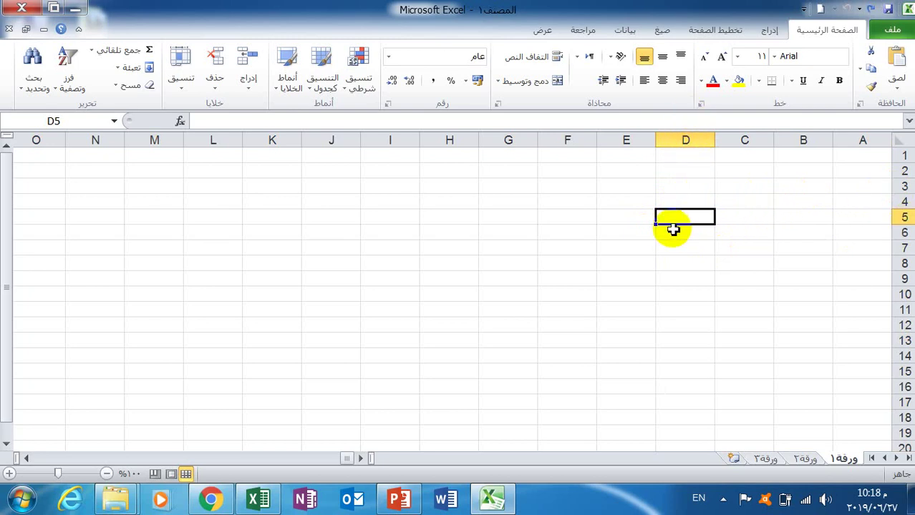
{"action": "left_click", "coordinate": [582, 325]}
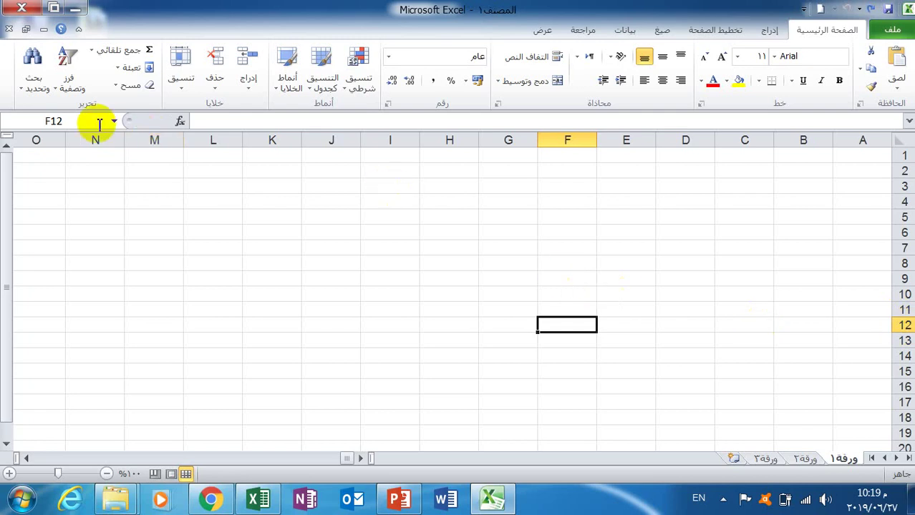
{"action": "left_click", "coordinate": [263, 247]}
{"action": "left_click", "coordinate": [376, 248]}
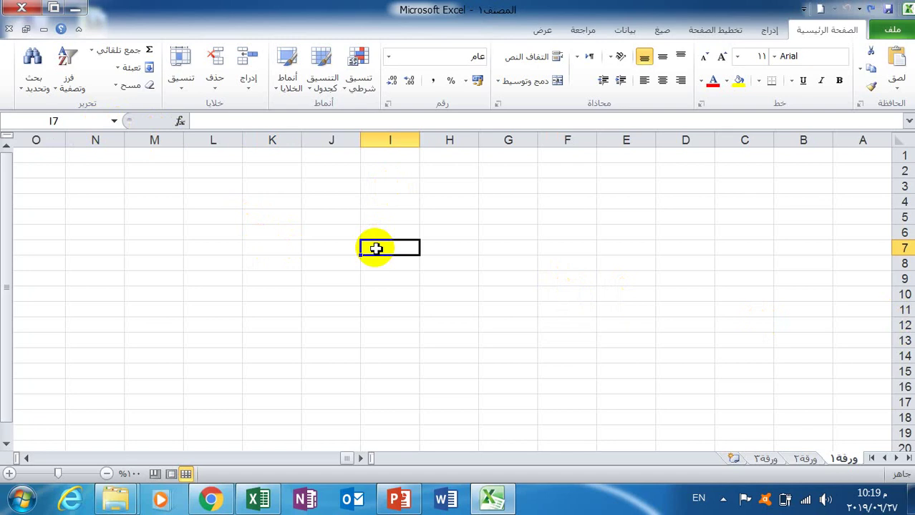
{"action": "left_click", "coordinate": [482, 273]}
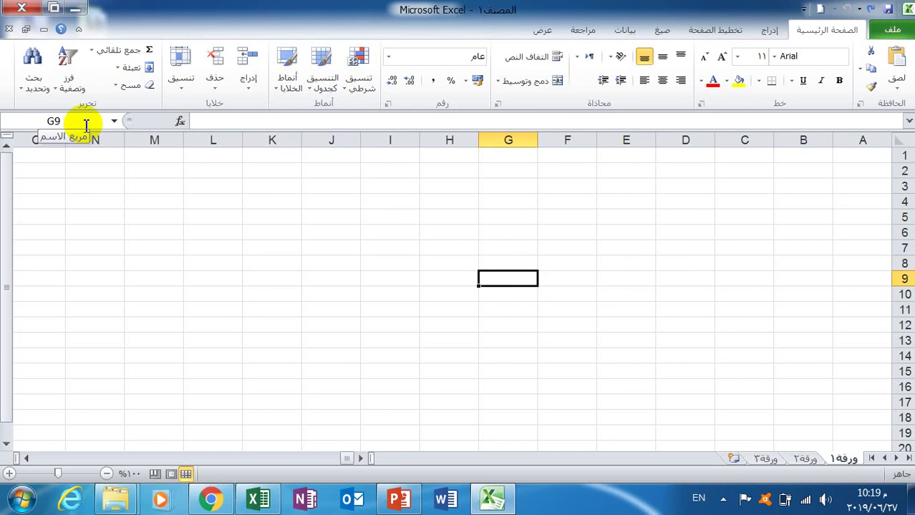
{"action": "left_click", "coordinate": [264, 292]}
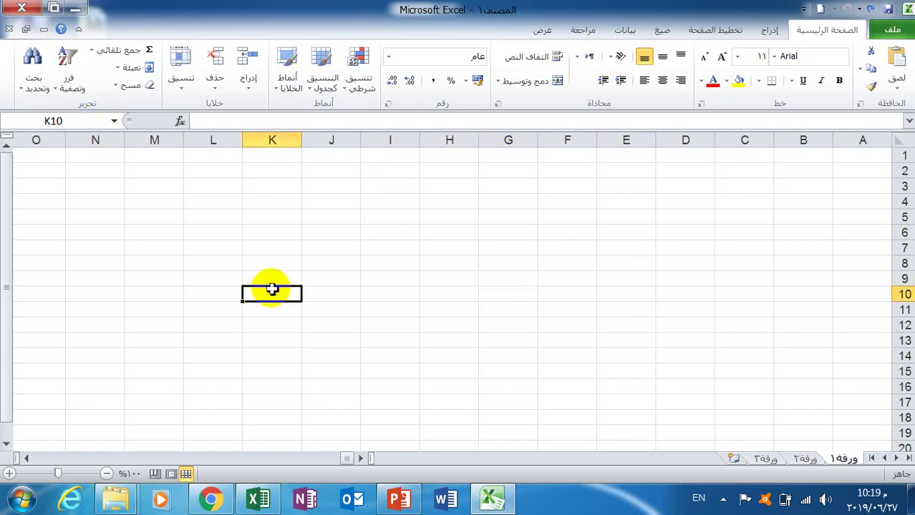
{"action": "left_click", "coordinate": [284, 200]}
{"action": "left_click_drag", "start_coordinate": [283, 200], "coordinate": [604, 342]}
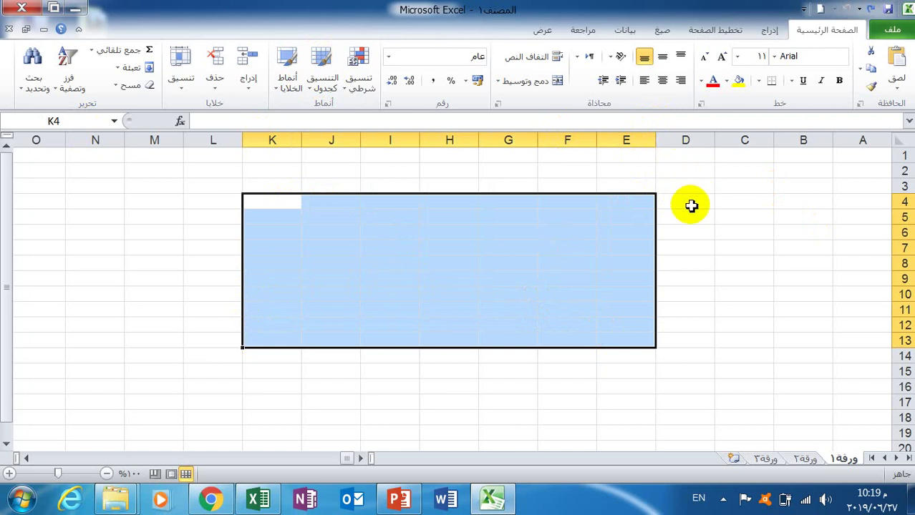
{"action": "left_click_drag", "start_coordinate": [690, 206], "coordinate": [697, 375]}
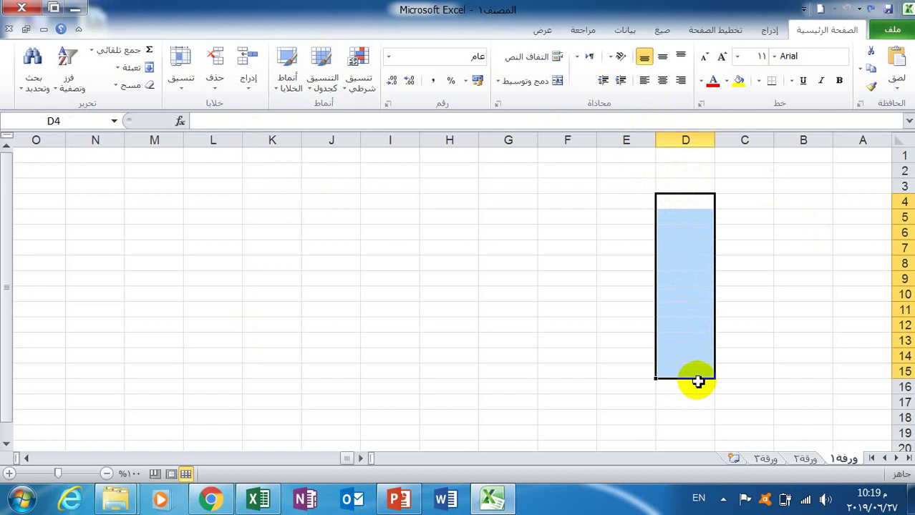
{"action": "left_click", "coordinate": [768, 262]}
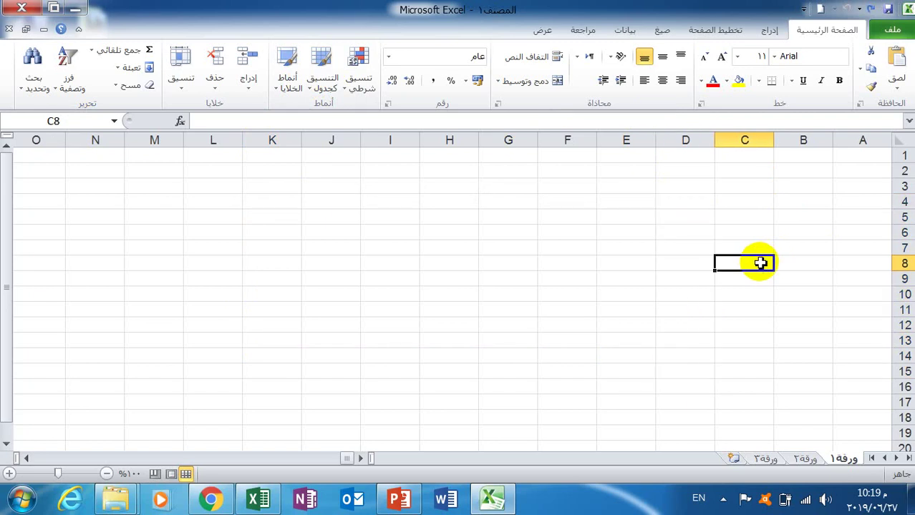
{"action": "mouse_move", "coordinate": [768, 261]}
{"action": "left_mouse_down"}
{"action": "mouse_move", "coordinate": [568, 236]}
{"action": "mouse_move", "coordinate": [382, 262]}
{"action": "left_mouse_up"}
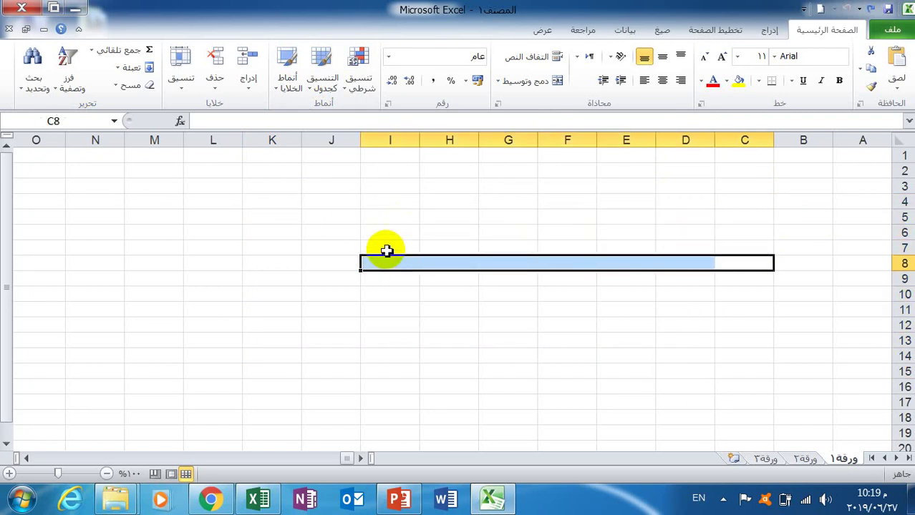
{"action": "left_click", "coordinate": [431, 222]}
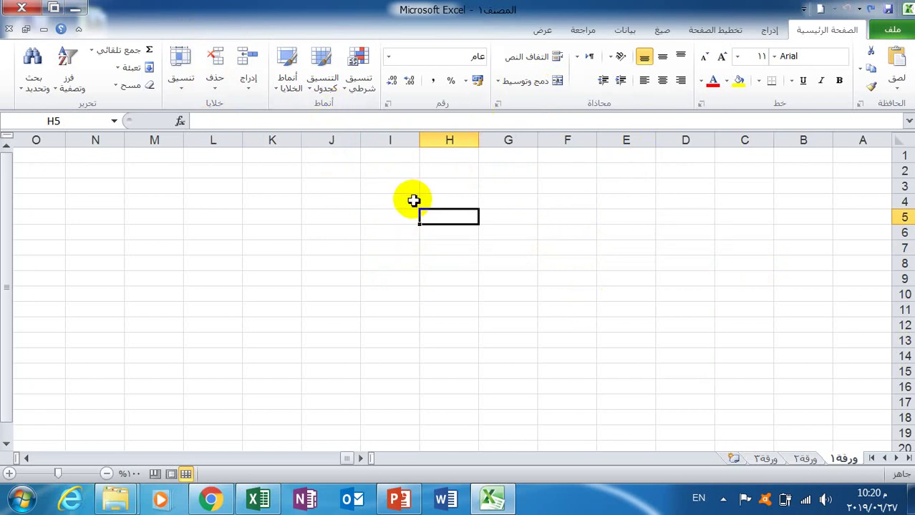
Enter 67 in F4 and reselect it to see the value in the formula bar
{"action": "left_click", "coordinate": [589, 201]}
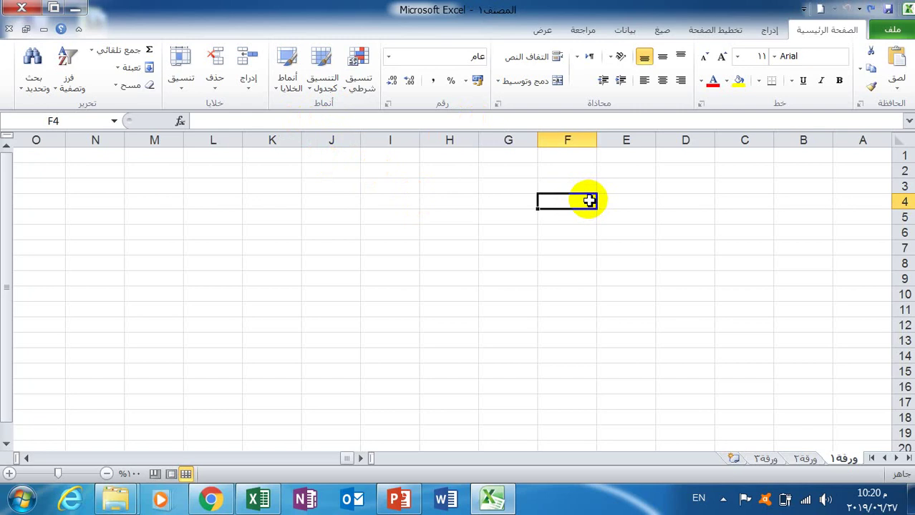
{"action": "type", "text": "6"}
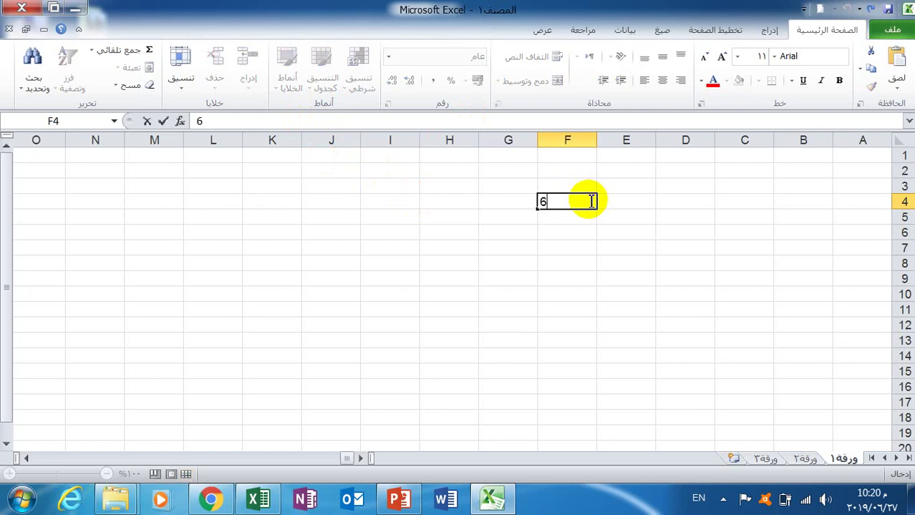
{"action": "type", "text": "7"}
{"action": "key", "text": "Return"}
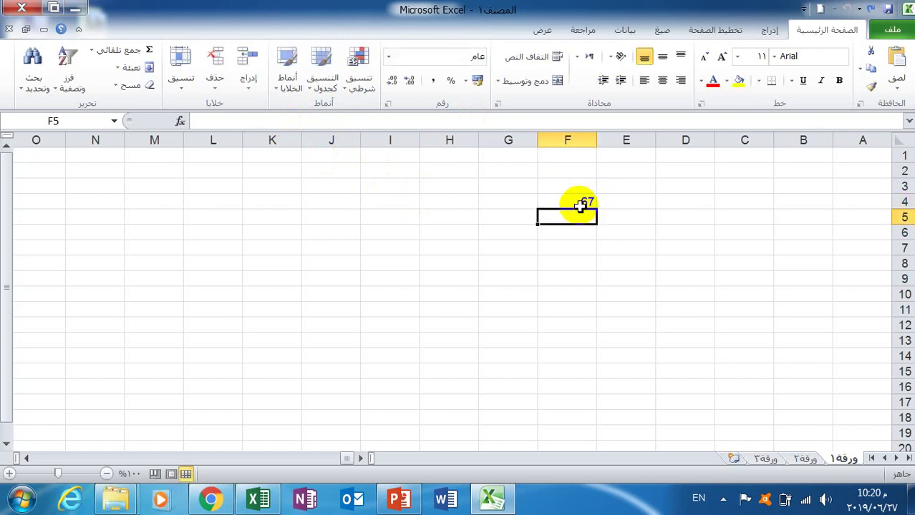
{"action": "left_click", "coordinate": [581, 203]}
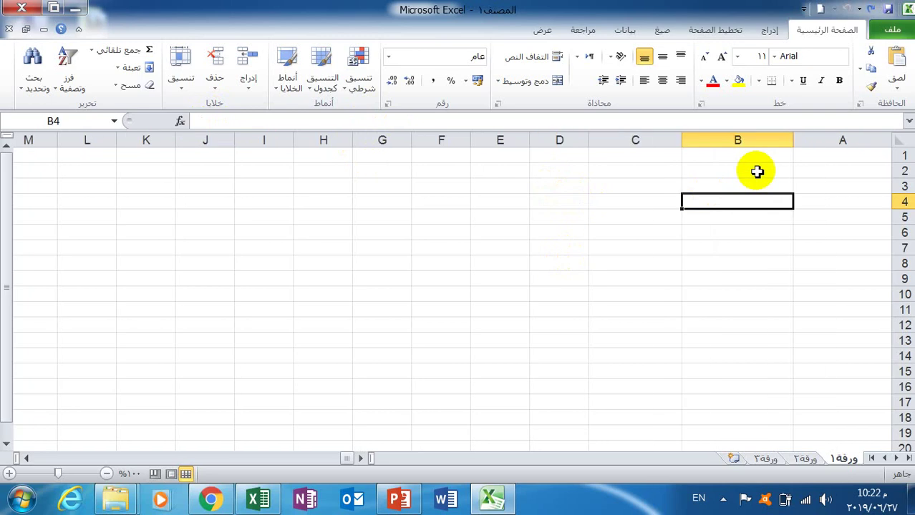
Enter 123 in A1 and a person's name in A2
{"action": "left_click", "coordinate": [758, 172]}
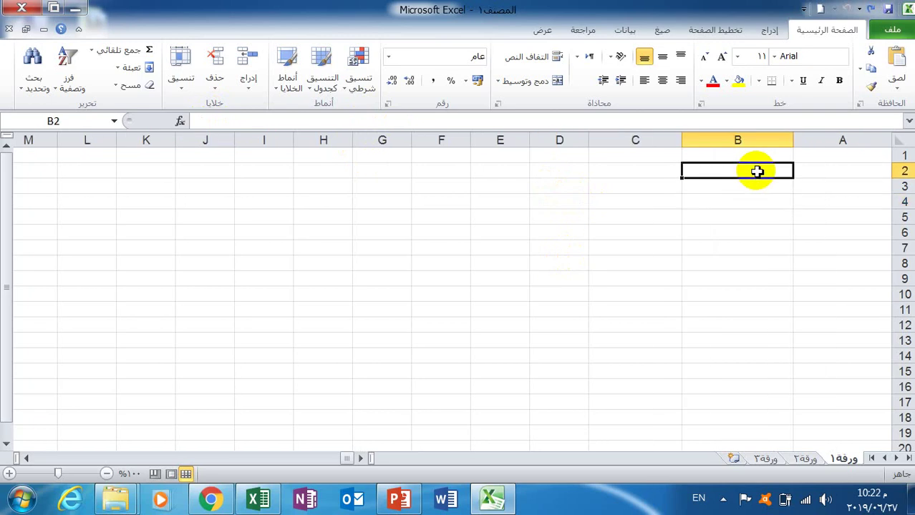
{"action": "left_click", "coordinate": [770, 156]}
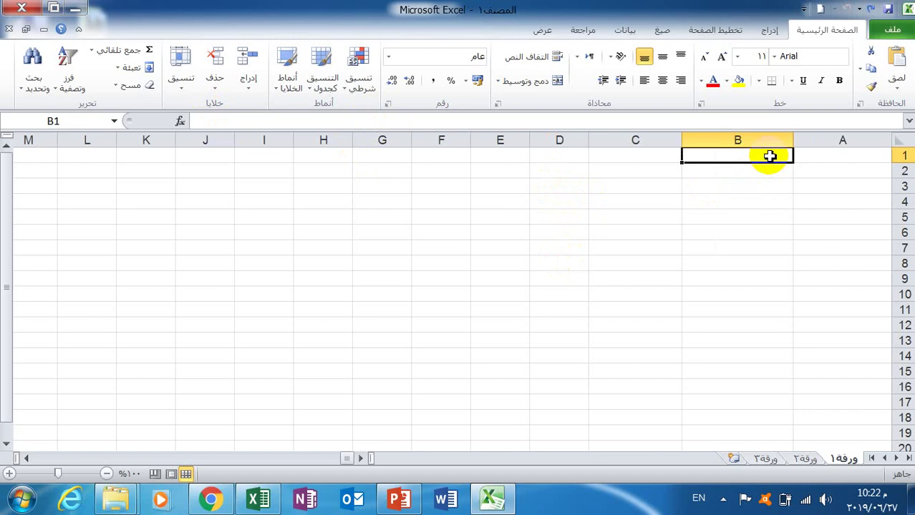
{"action": "left_click", "coordinate": [819, 156]}
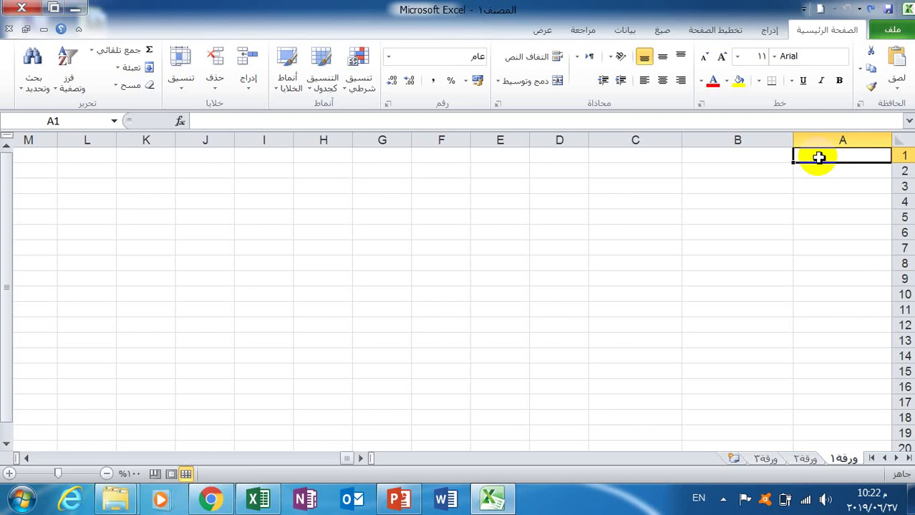
{"action": "type", "text": "1"}
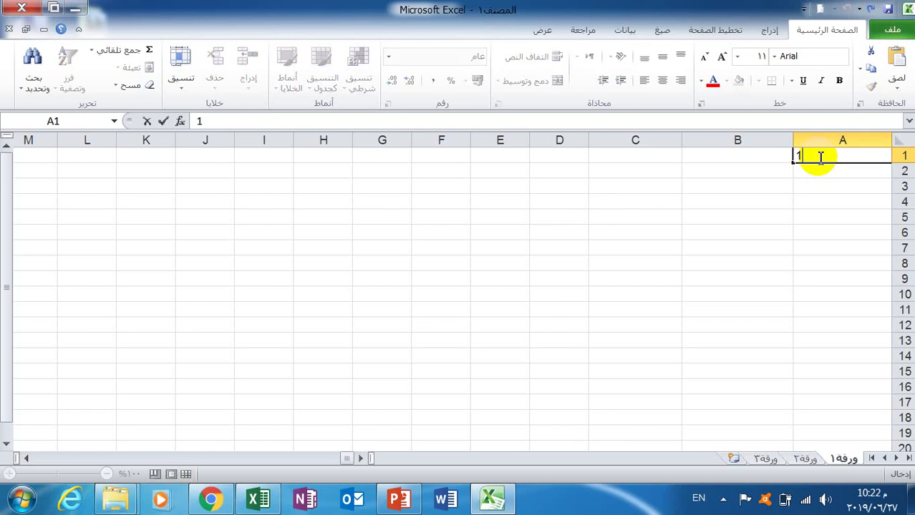
{"action": "type", "text": "23"}
{"action": "key", "text": "Return"}
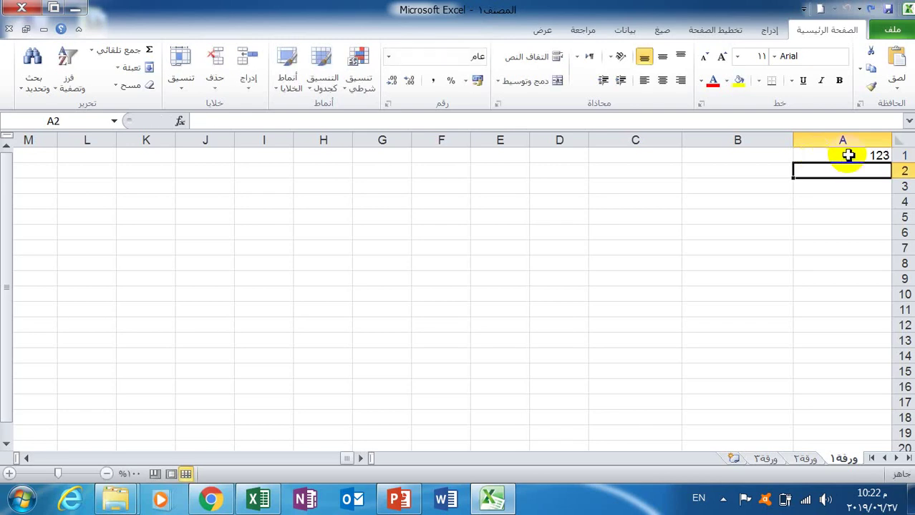
{"action": "type", "text": "s"}
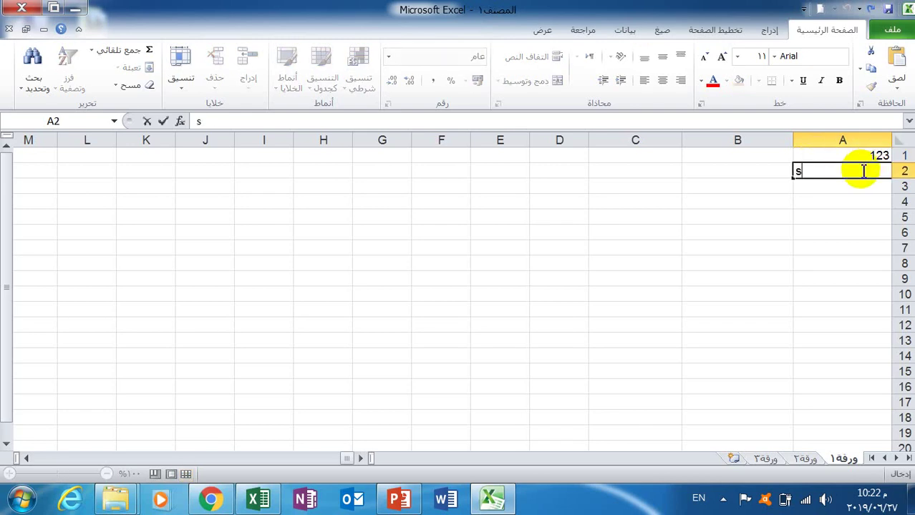
{"action": "type", "text": "ameh"}
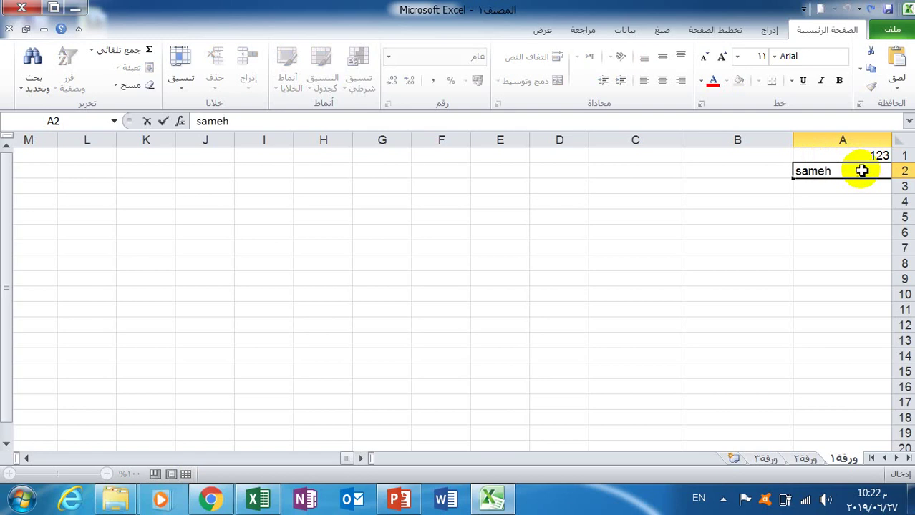
{"action": "key", "text": "Return"}
Compare the right-aligned number in A1 with the left-aligned text in A2
{"action": "left_click", "coordinate": [850, 170]}
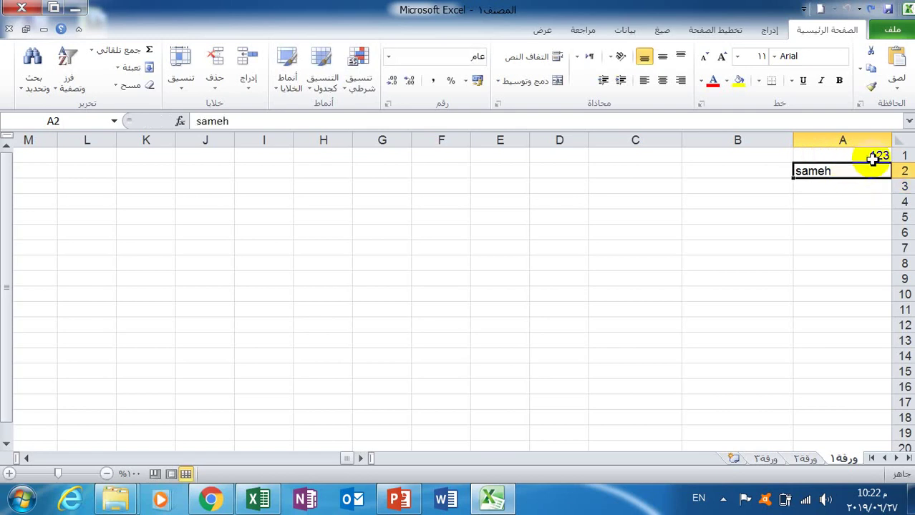
{"action": "left_click", "coordinate": [866, 156]}
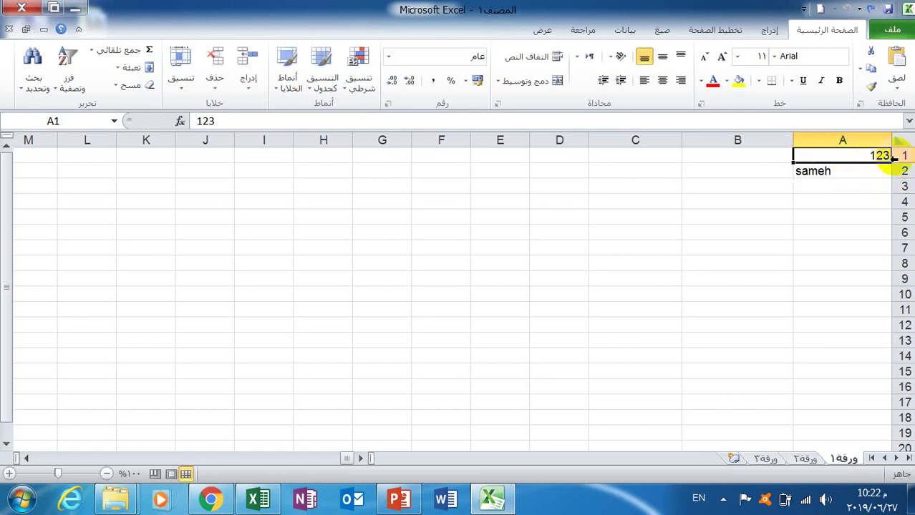
{"action": "left_click", "coordinate": [878, 170]}
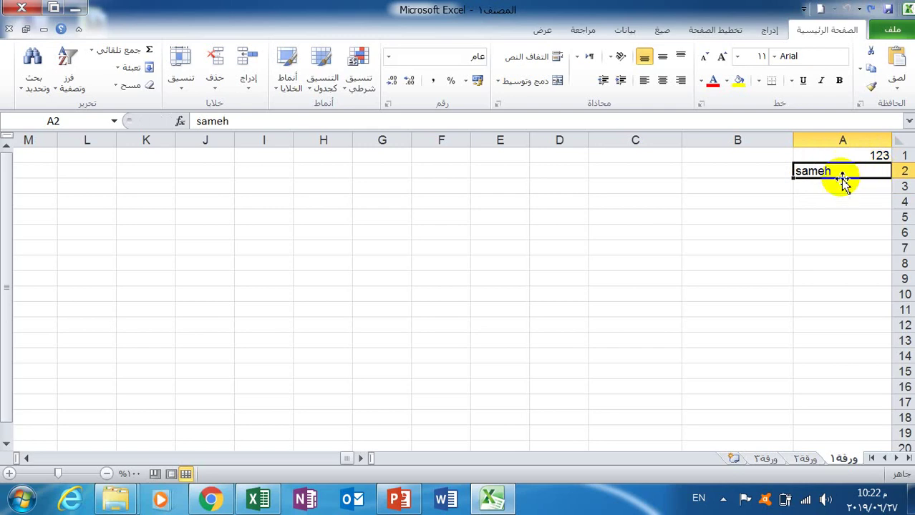
{"action": "left_click", "coordinate": [843, 152]}
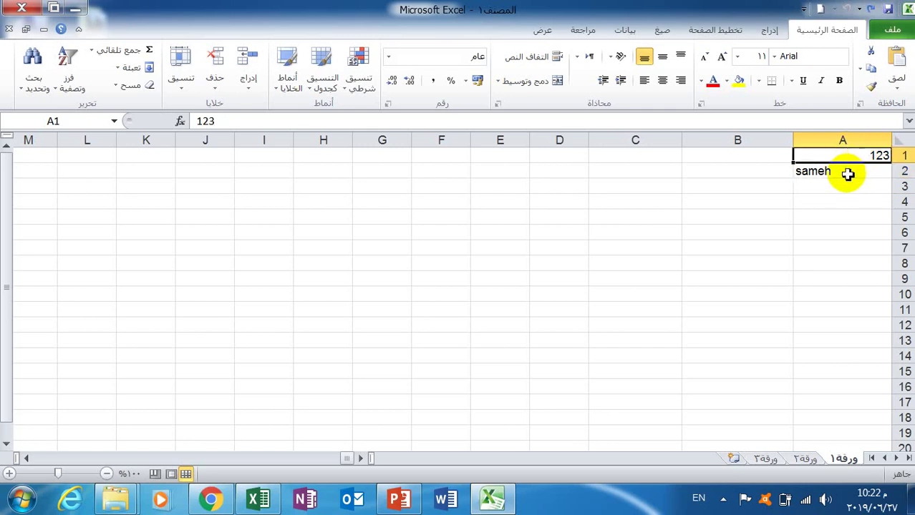
{"action": "left_click", "coordinate": [848, 175]}
{"action": "left_click", "coordinate": [848, 187]}
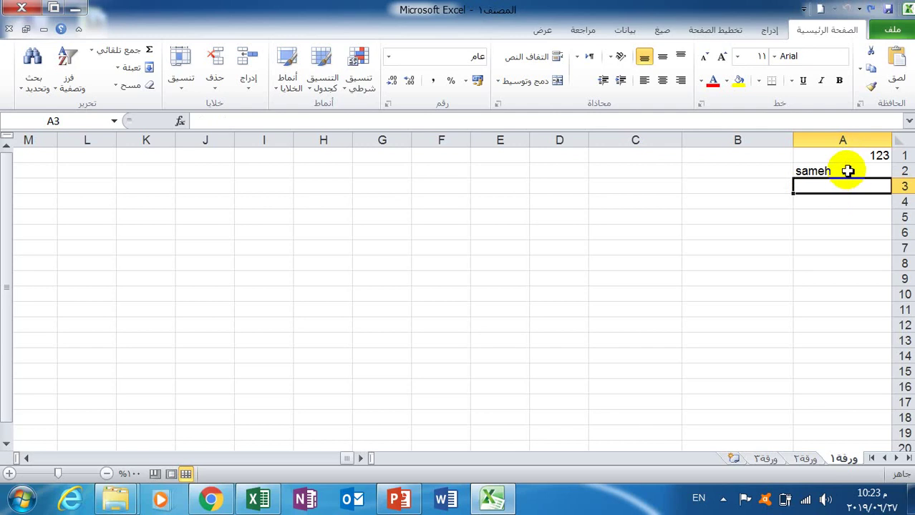
{"action": "left_click", "coordinate": [847, 171]}
{"action": "left_click", "coordinate": [844, 152]}
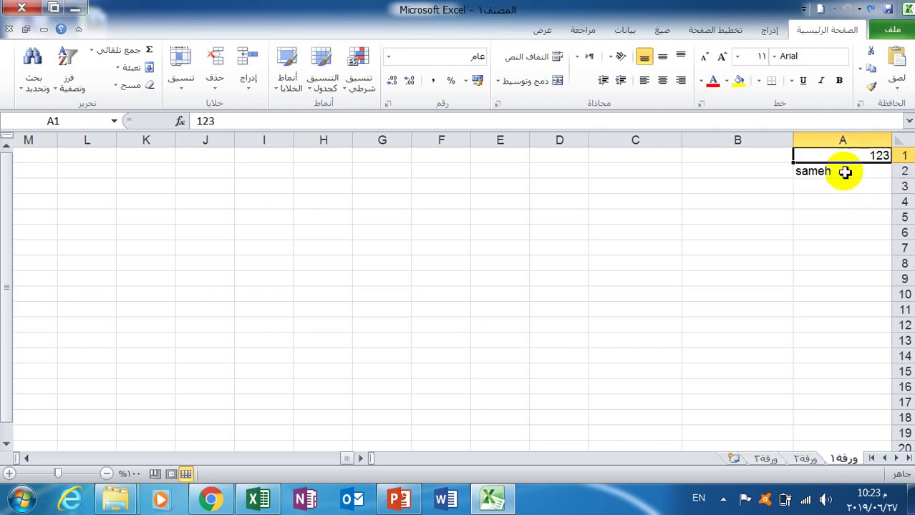
{"action": "left_click", "coordinate": [845, 174]}
Type the date 2-2-2009 into A3
{"action": "left_click", "coordinate": [844, 186]}
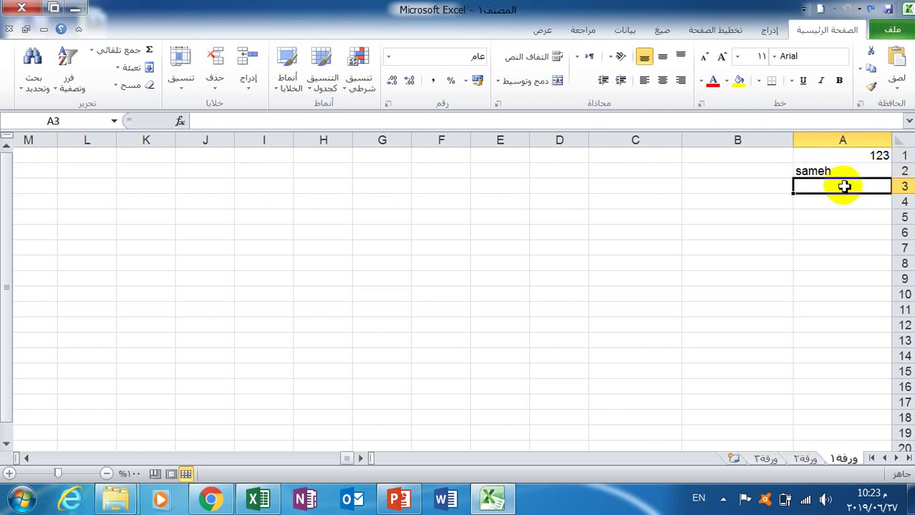
{"action": "left_click", "coordinate": [840, 172]}
{"action": "left_click", "coordinate": [836, 190]}
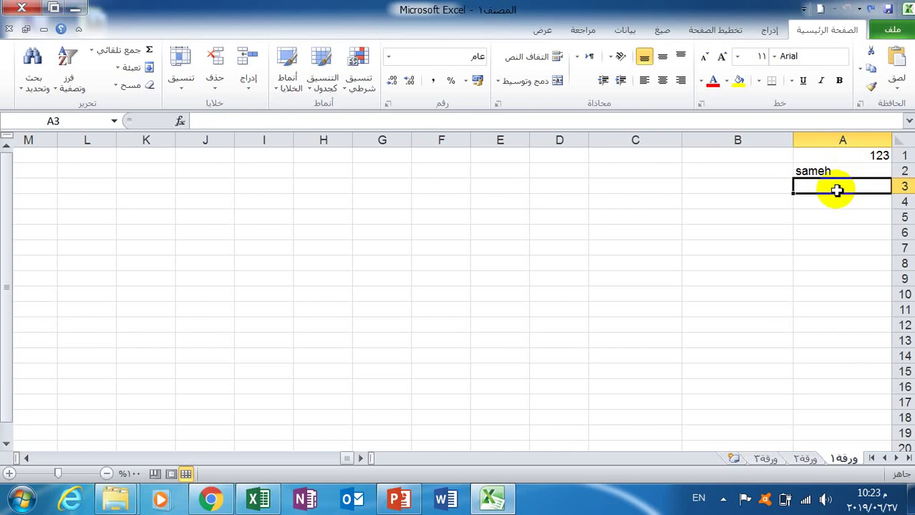
{"action": "type", "text": "2-2-"}
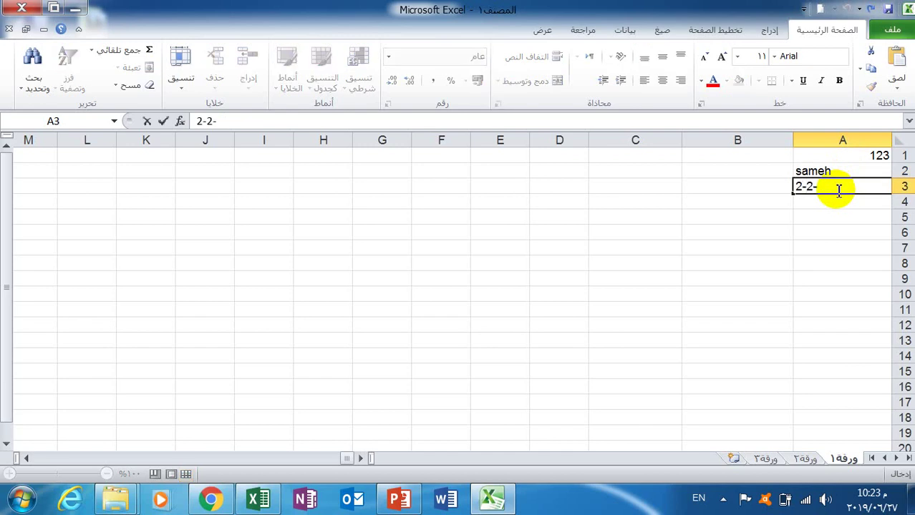
{"action": "type", "text": "2009"}
Commit 02/02/2009 in A3 and enter the invalid date 30-2-2009 in A4
{"action": "key", "text": "Return"}
{"action": "left_click", "coordinate": [845, 186]}
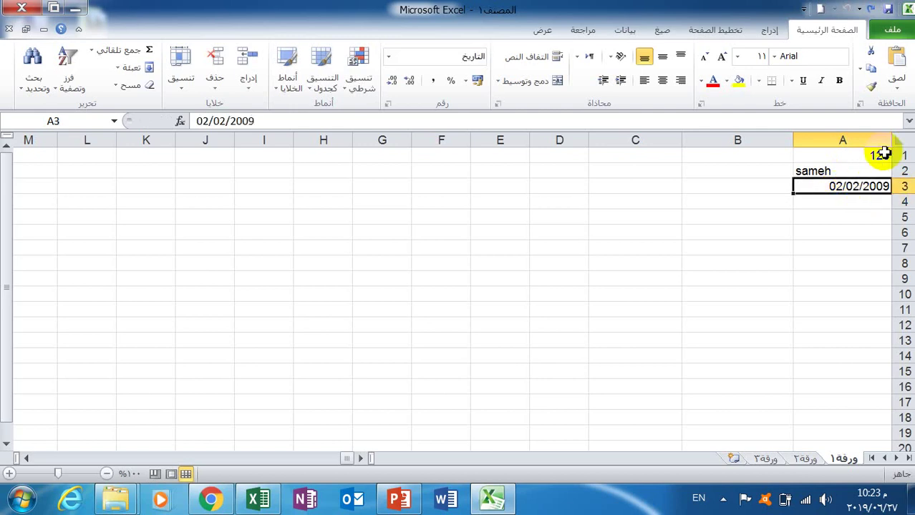
{"action": "left_click", "coordinate": [863, 205]}
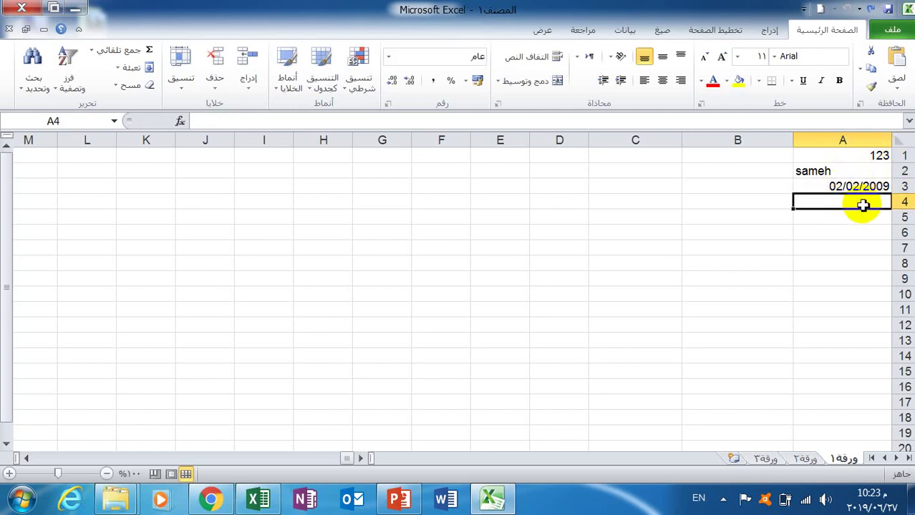
{"action": "type", "text": "30"}
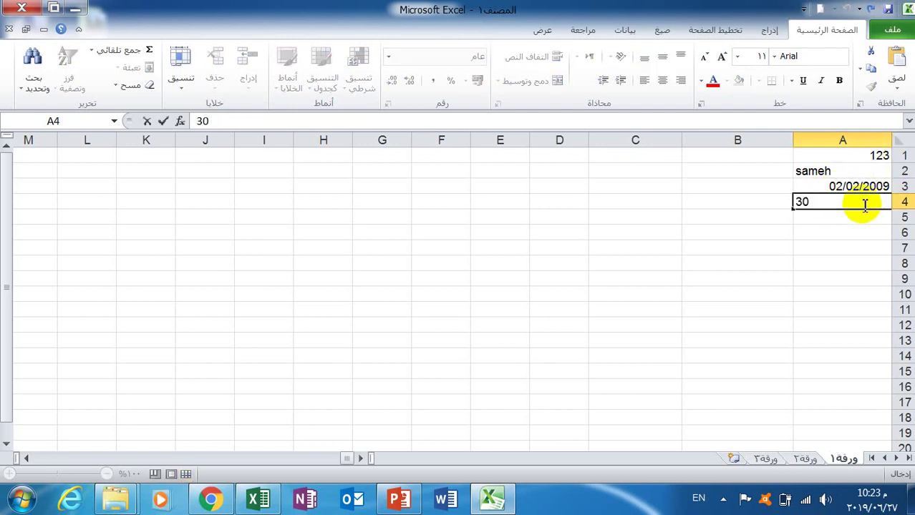
{"action": "type", "text": "-2-"}
{"action": "type", "text": "2009"}
{"action": "key", "text": "Return"}
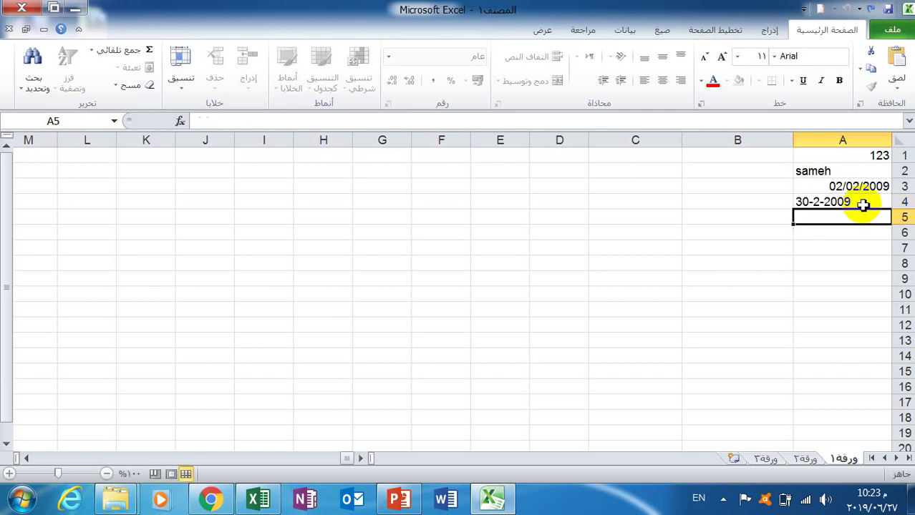
{"action": "left_click", "coordinate": [839, 202]}
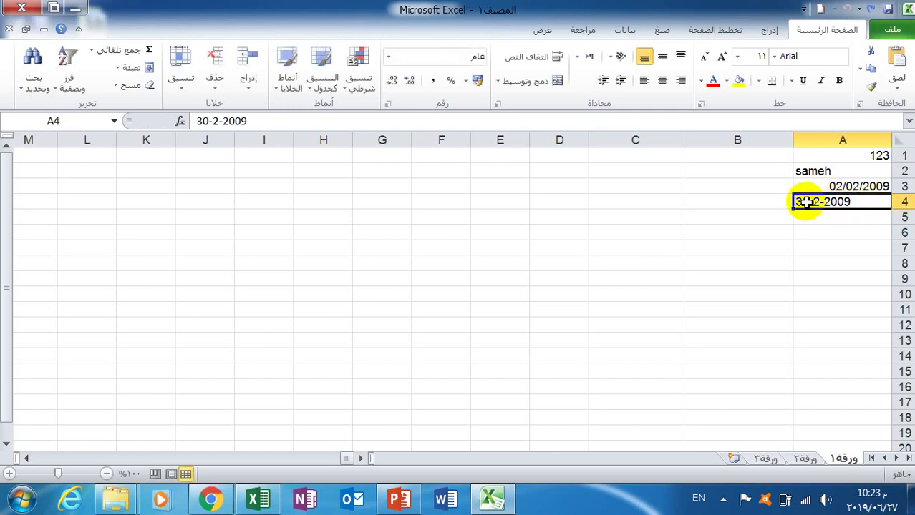
Edit A4 in place, changing the day 30 to 20 to get 20/02/2009
{"action": "double_click", "coordinate": [806, 202]}
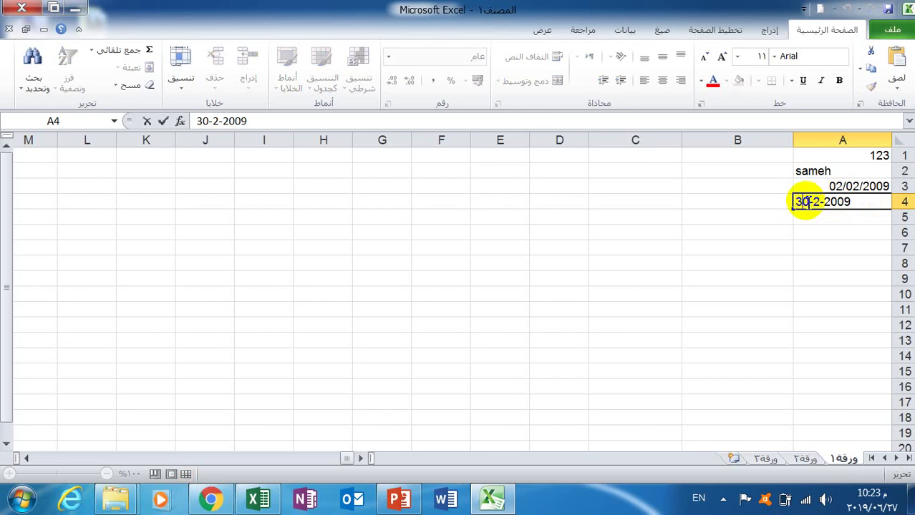
{"action": "left_click_drag", "start_coordinate": [811, 202], "coordinate": [793, 202]}
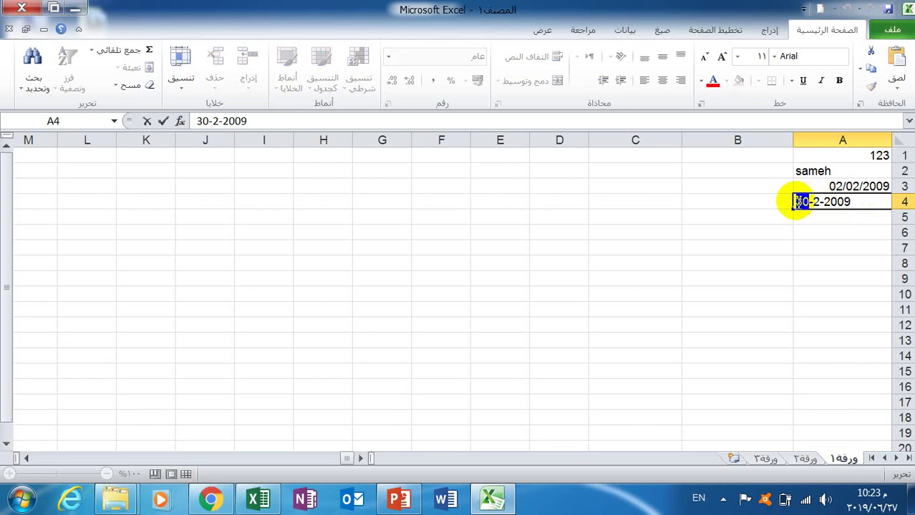
{"action": "type", "text": "2"}
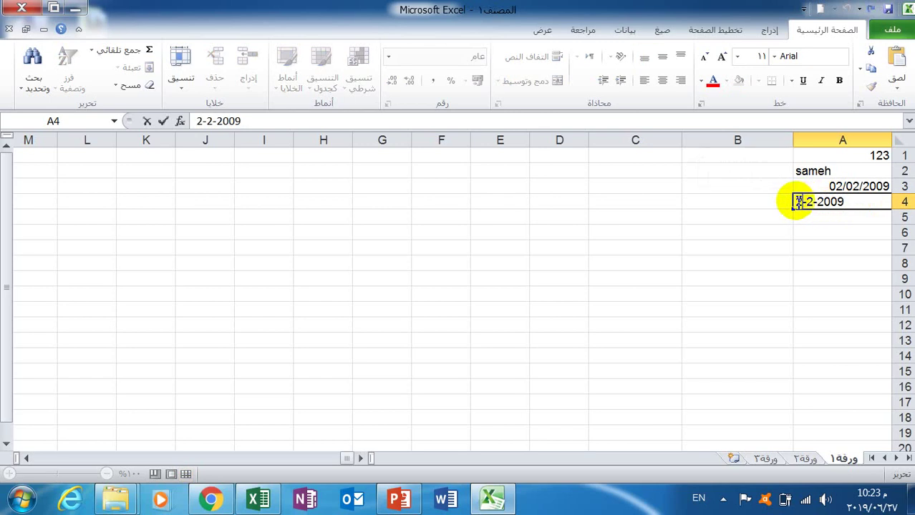
{"action": "type", "text": "0"}
{"action": "key", "text": "Return"}
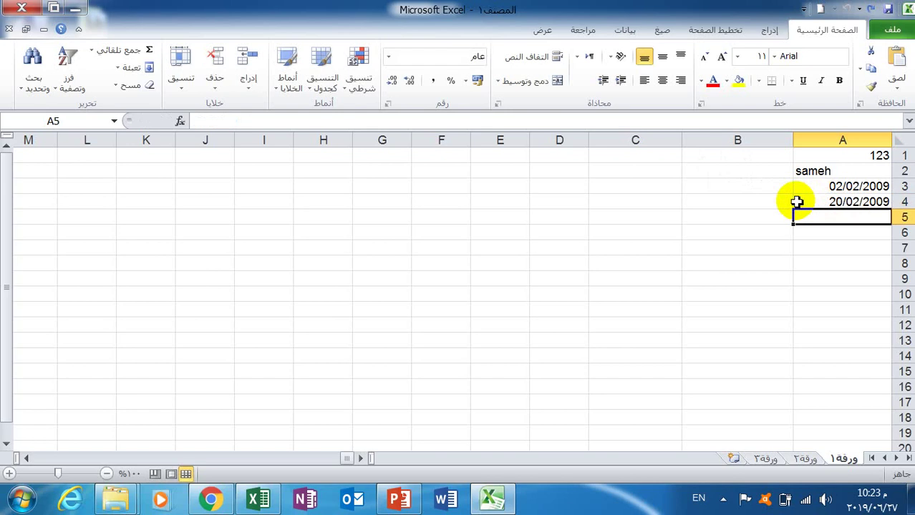
{"action": "left_click", "coordinate": [842, 201]}
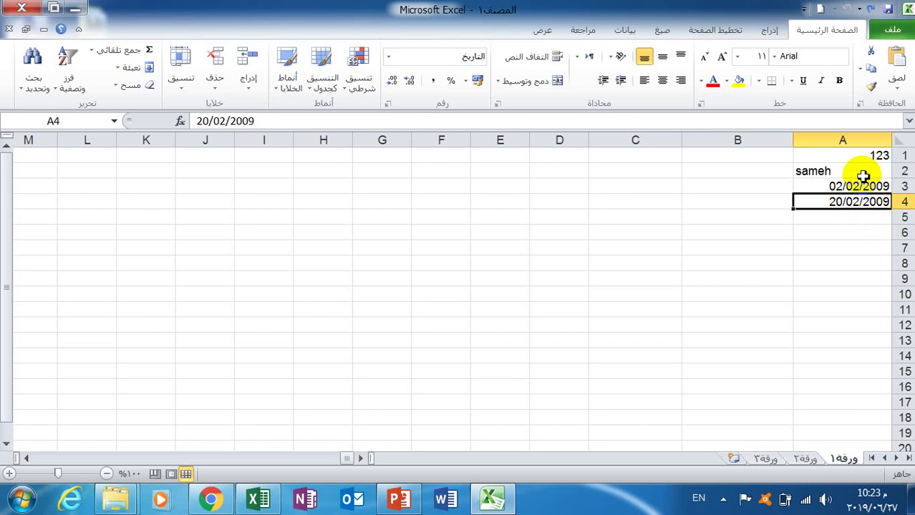
Enter 12 2 in A5 and 1223\ in A6, both stored as text
{"action": "left_click", "coordinate": [831, 214]}
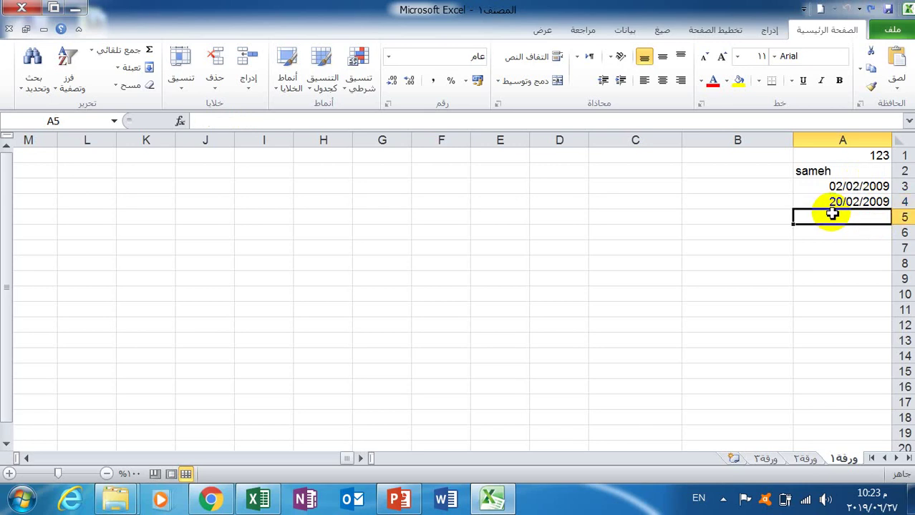
{"action": "type", "text": "1"}
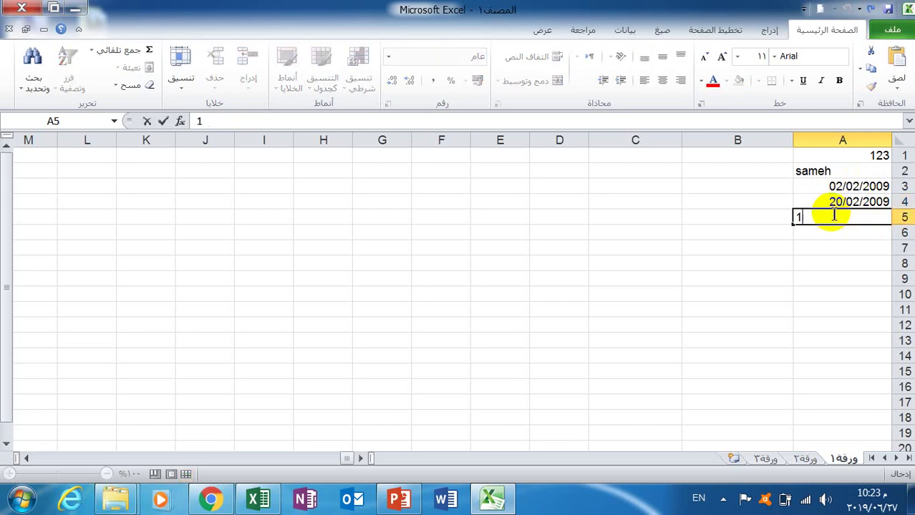
{"action": "type", "text": "2 2"}
{"action": "key", "text": "Return"}
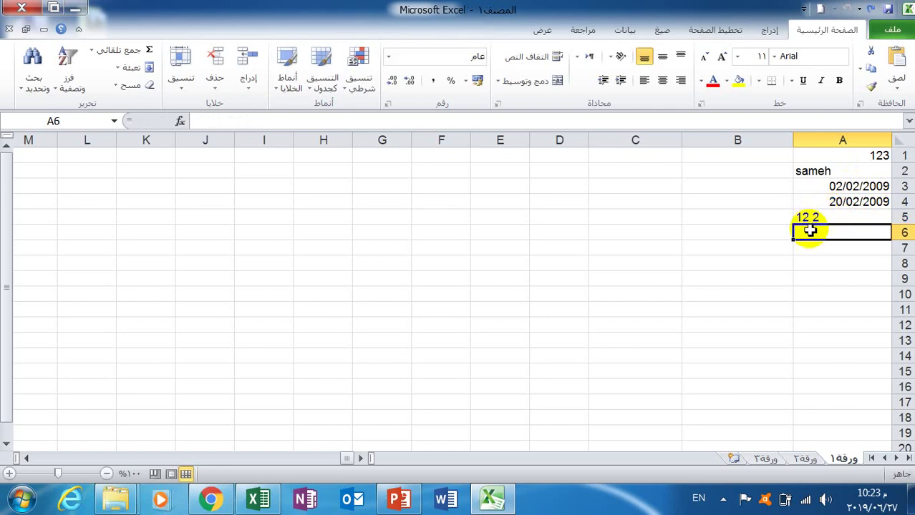
{"action": "type", "text": "1223"}
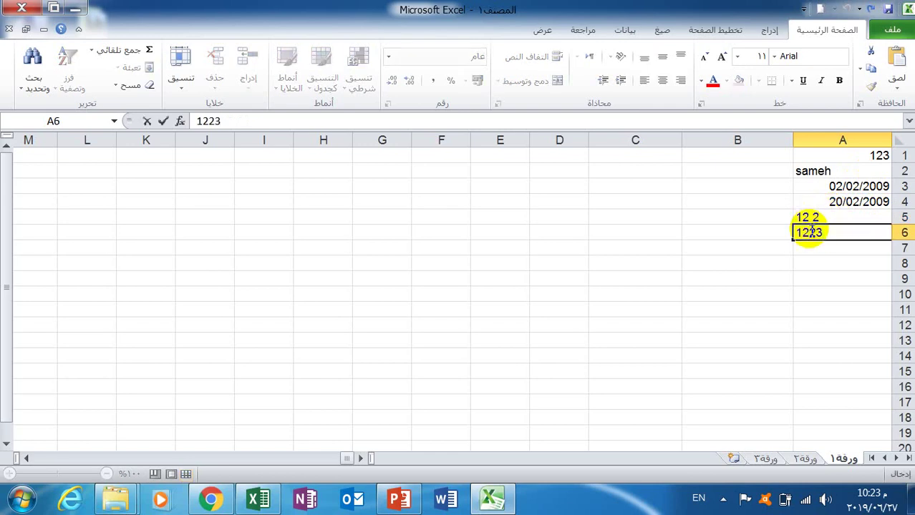
{"action": "type", "text": "\\"}
{"action": "key", "text": "Return"}
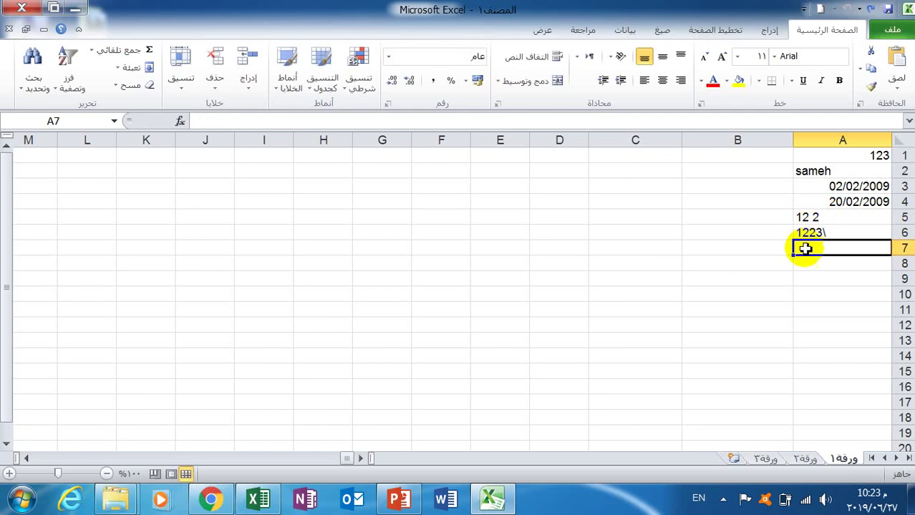
{"action": "left_click", "coordinate": [832, 233]}
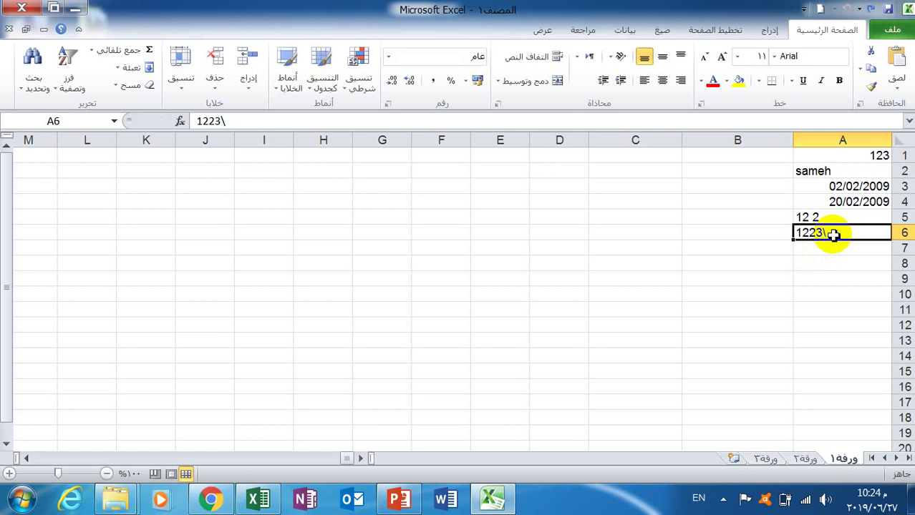
{"action": "left_click", "coordinate": [695, 167]}
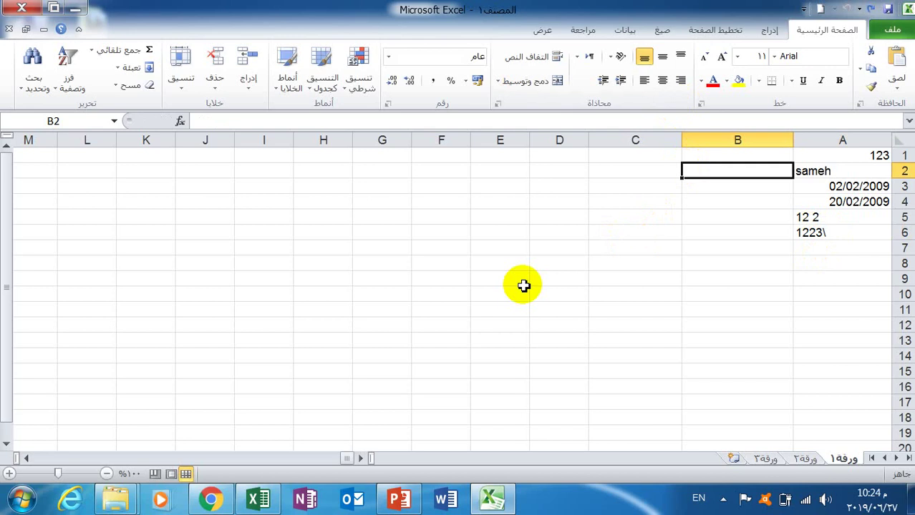
Enter the text 2+3 in B2 and the formula =2+3 in B3, showing 5
{"action": "type", "text": "2"}
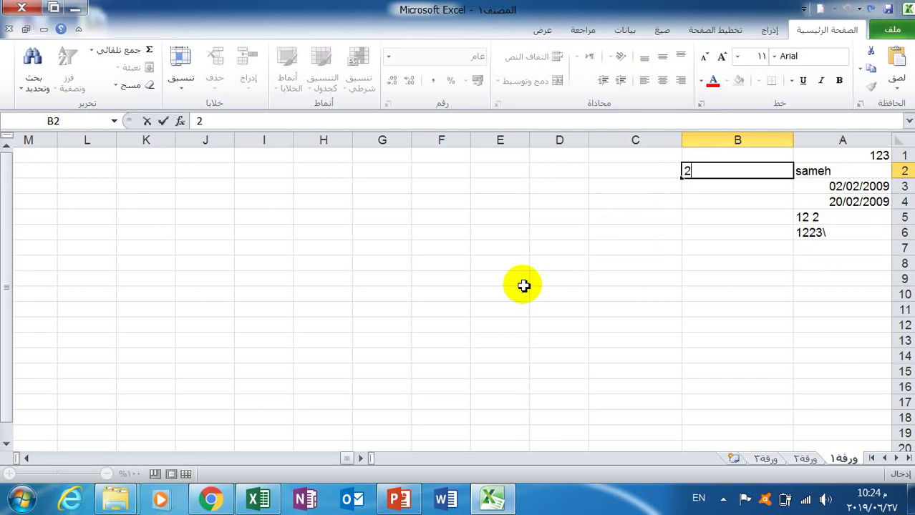
{"action": "type", "text": "+3"}
{"action": "key", "text": "Return"}
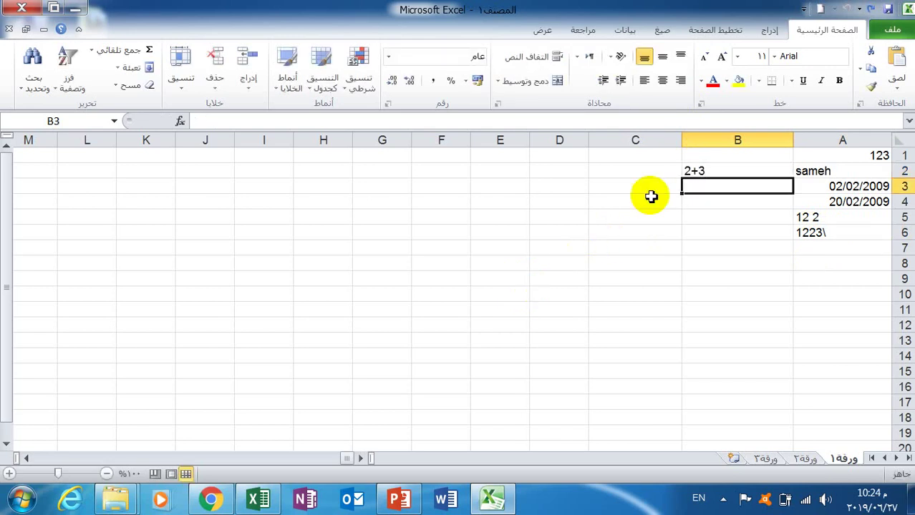
{"action": "left_click", "coordinate": [723, 169]}
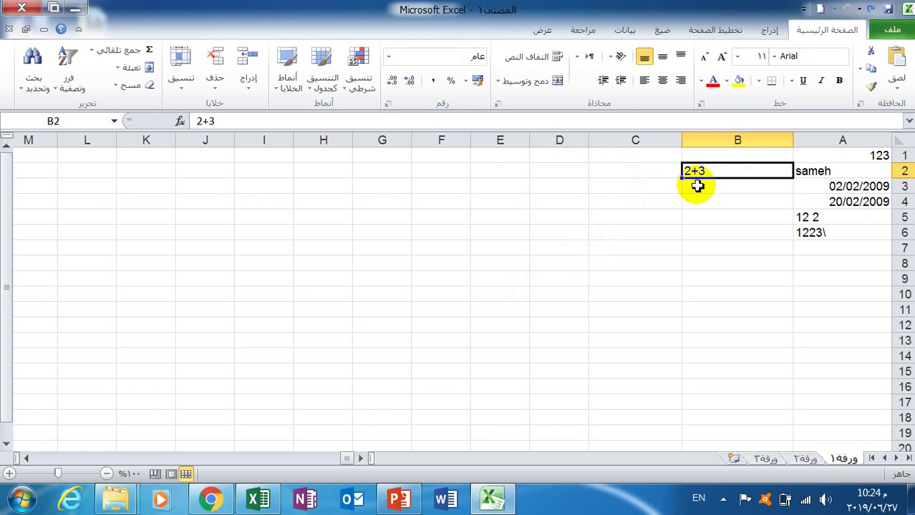
{"action": "left_click", "coordinate": [702, 186]}
{"action": "type", "text": "="}
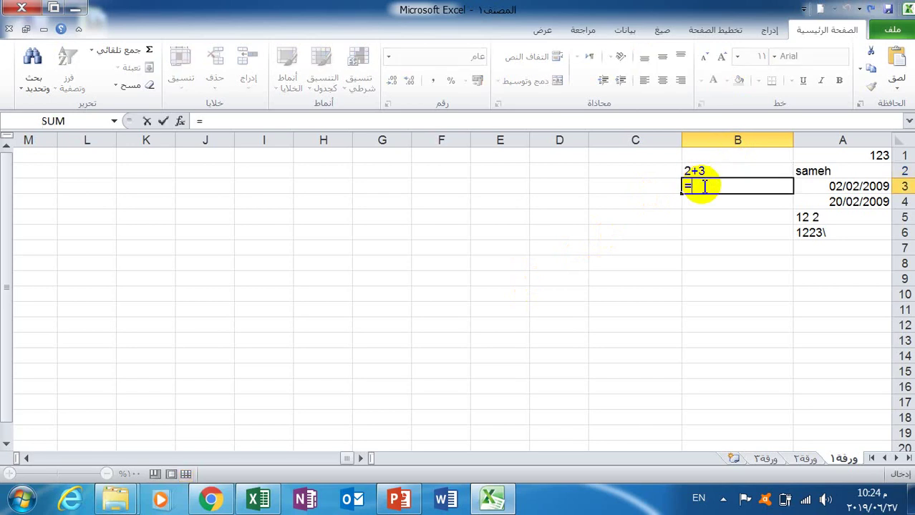
{"action": "type", "text": "2"}
{"action": "type", "text": "+3"}
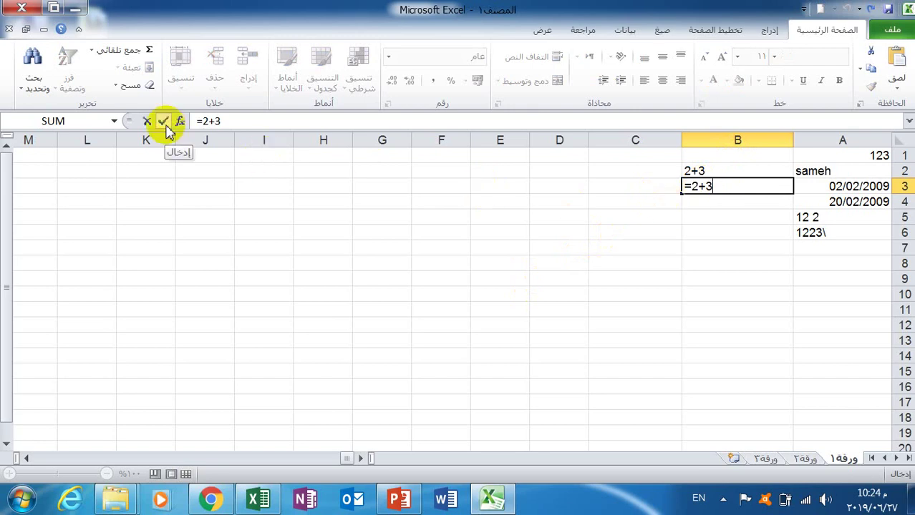
{"action": "left_click", "coordinate": [164, 122]}
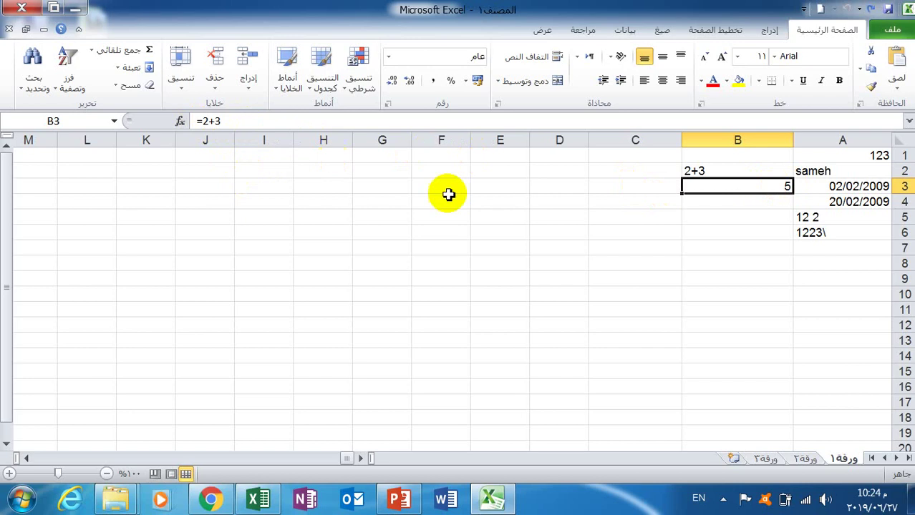
Enter the plain value 5 in B4 and compare it with B3's formula
{"action": "left_click", "coordinate": [717, 207]}
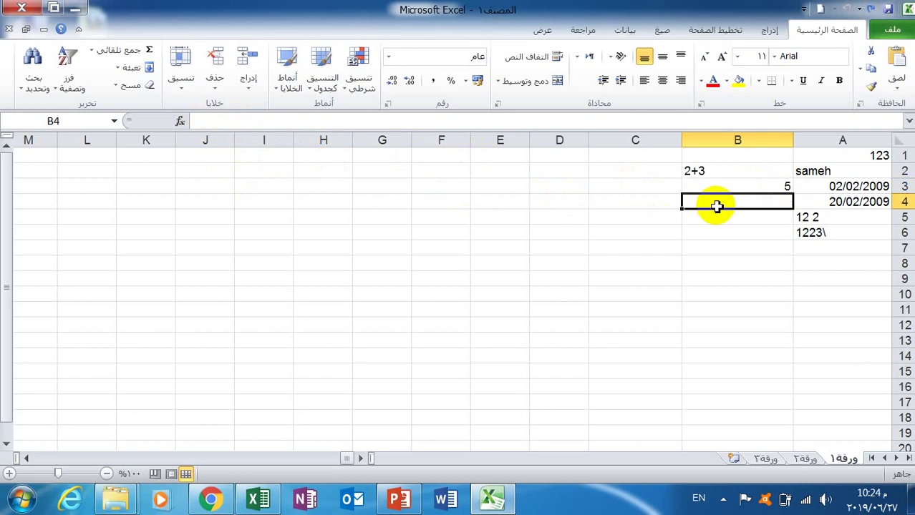
{"action": "type", "text": "5"}
{"action": "key", "text": "Return"}
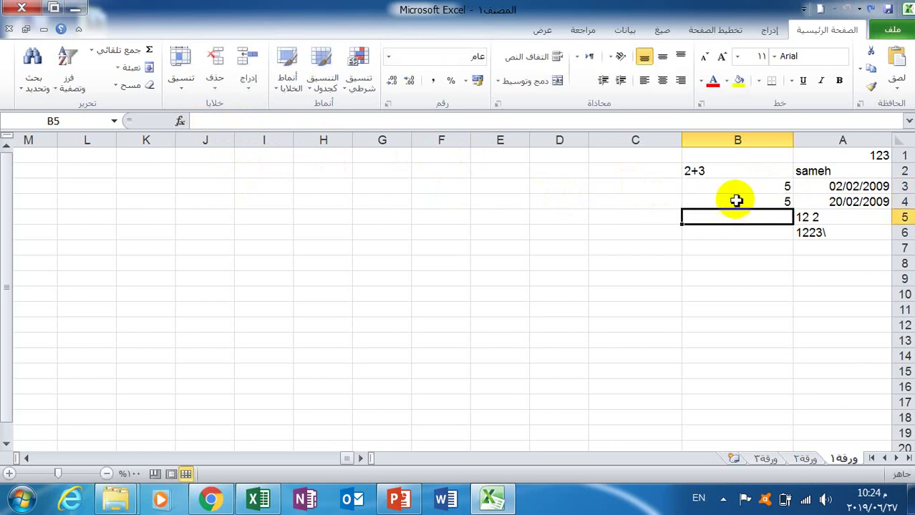
{"action": "left_click", "coordinate": [736, 201]}
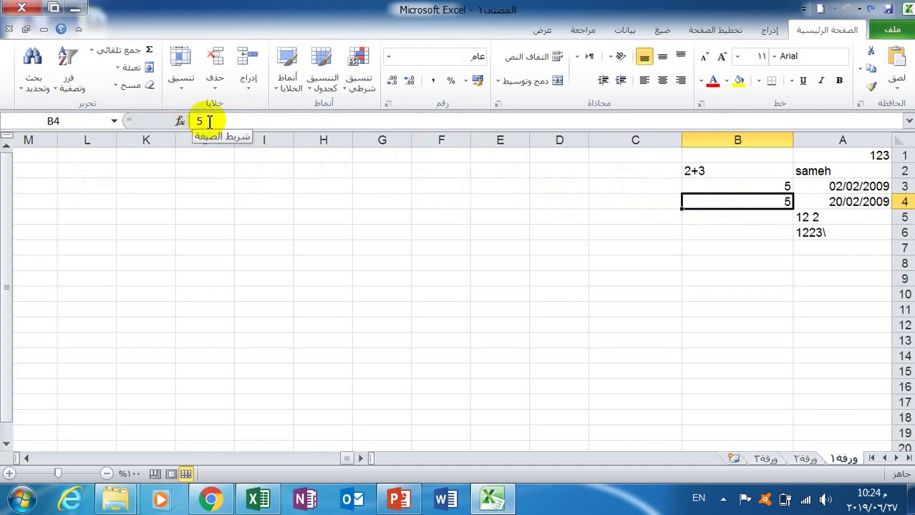
{"action": "left_click", "coordinate": [723, 186]}
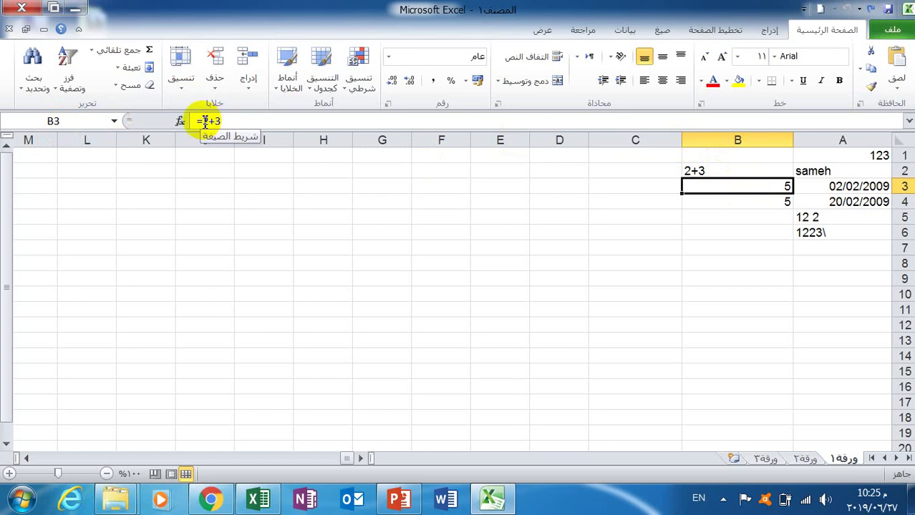
{"action": "left_click", "coordinate": [739, 200]}
Compare B3 with B4, then enter 23 in D3
{"action": "left_click", "coordinate": [740, 185]}
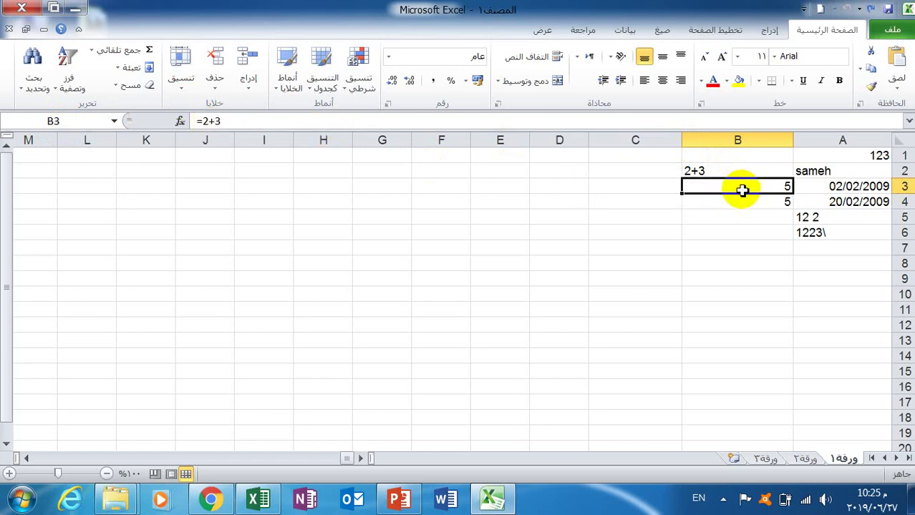
{"action": "left_click", "coordinate": [743, 200]}
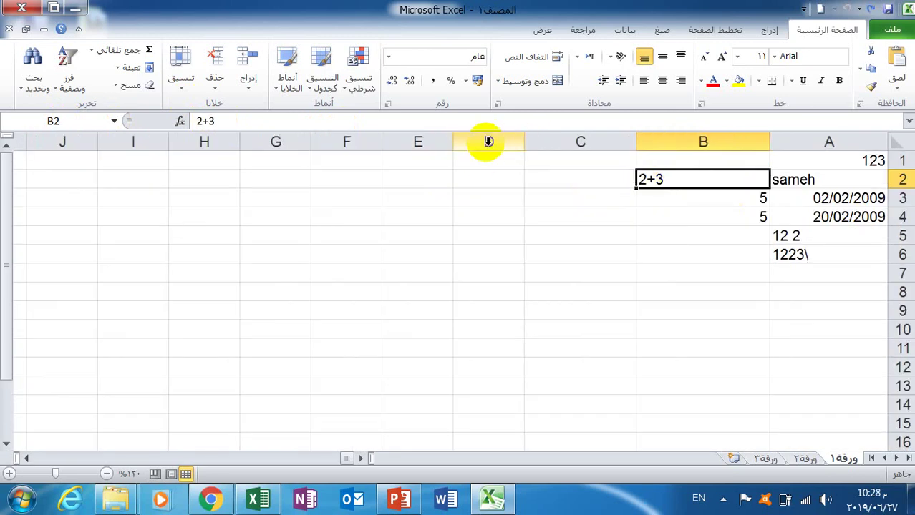
{"action": "left_click", "coordinate": [481, 159]}
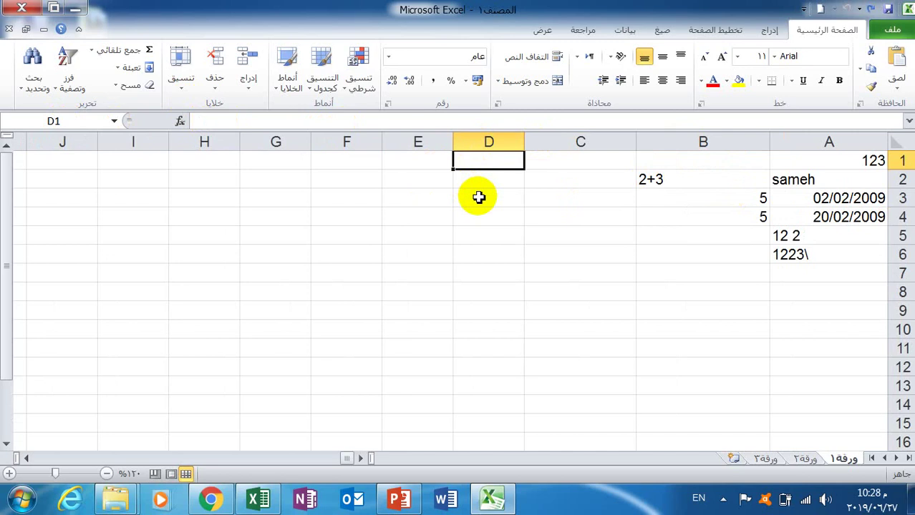
{"action": "left_click", "coordinate": [479, 199]}
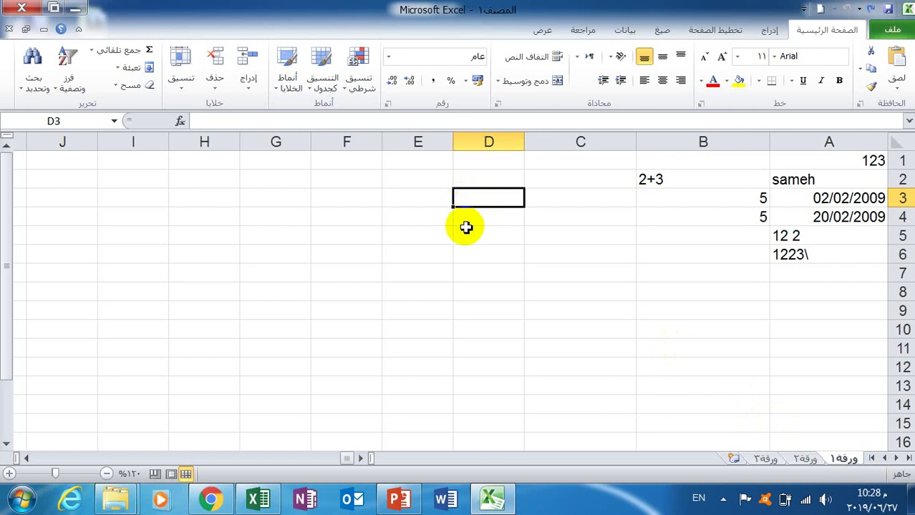
{"action": "type", "text": "23"}
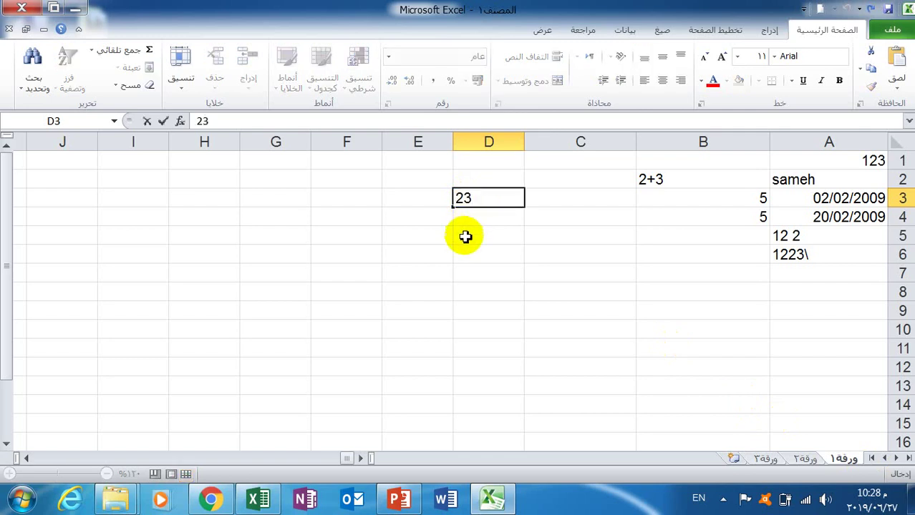
{"action": "left_click", "coordinate": [465, 237]}
{"action": "left_click", "coordinate": [489, 203]}
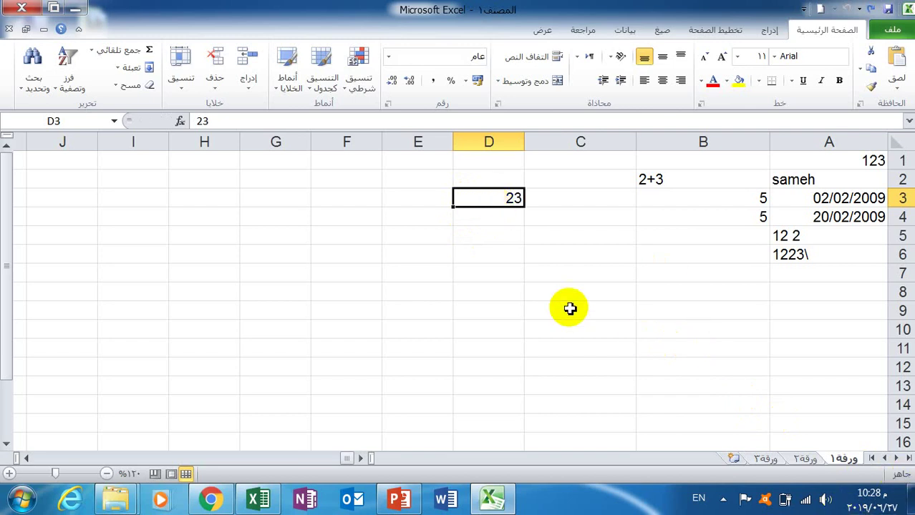
Overwrite D3's 23 with 45
{"action": "type", "text": "45"}
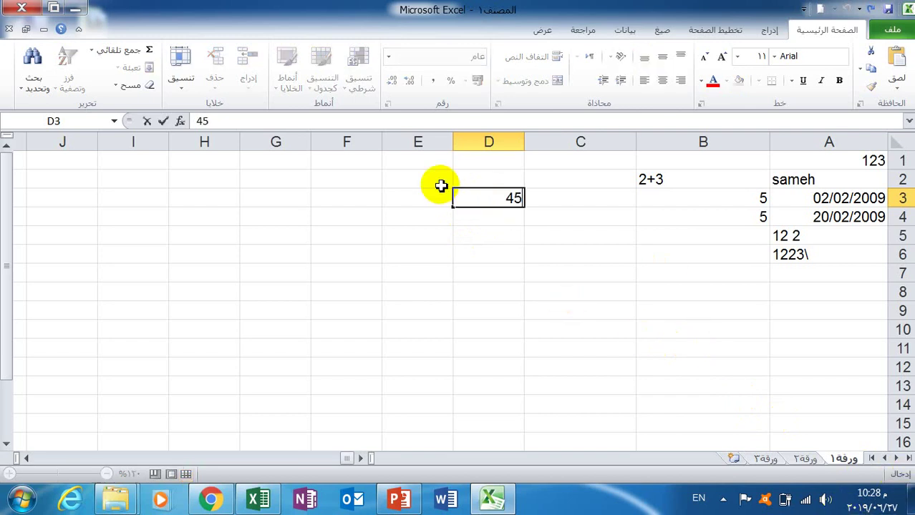
{"action": "key", "text": "Return"}
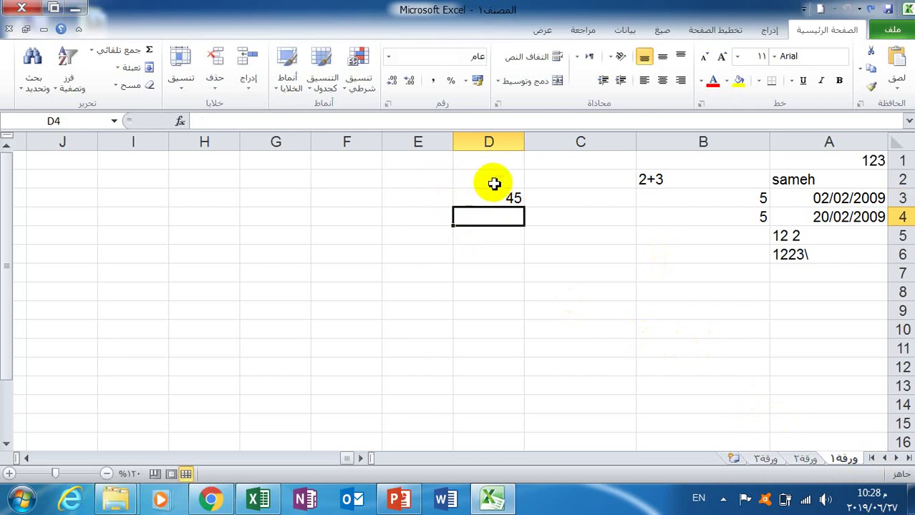
{"action": "left_click", "coordinate": [495, 196]}
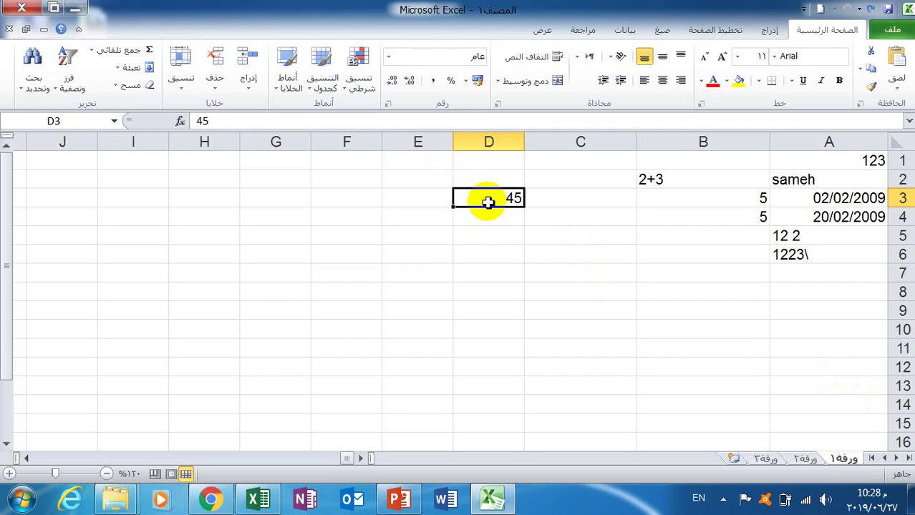
Edit D3 in place, inserting 3 between the 4 and 5 to make 435
{"action": "double_click", "coordinate": [509, 198]}
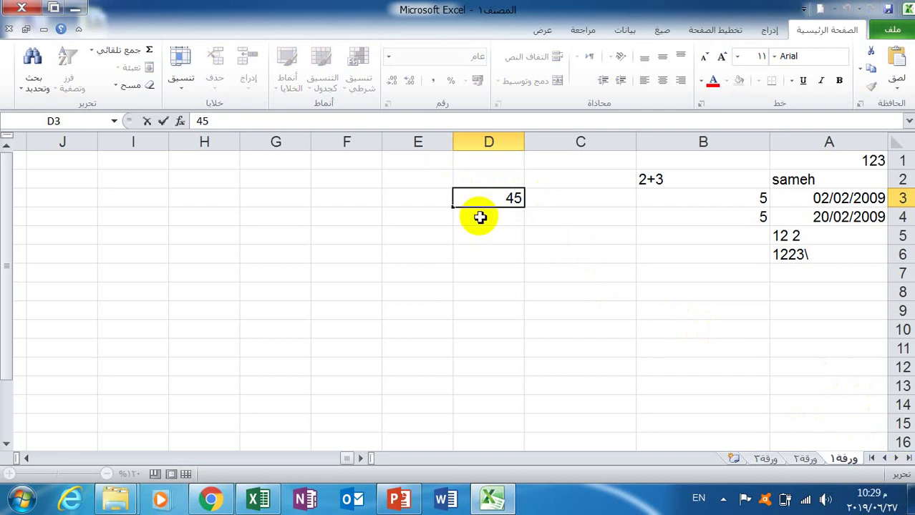
{"action": "type", "text": "3"}
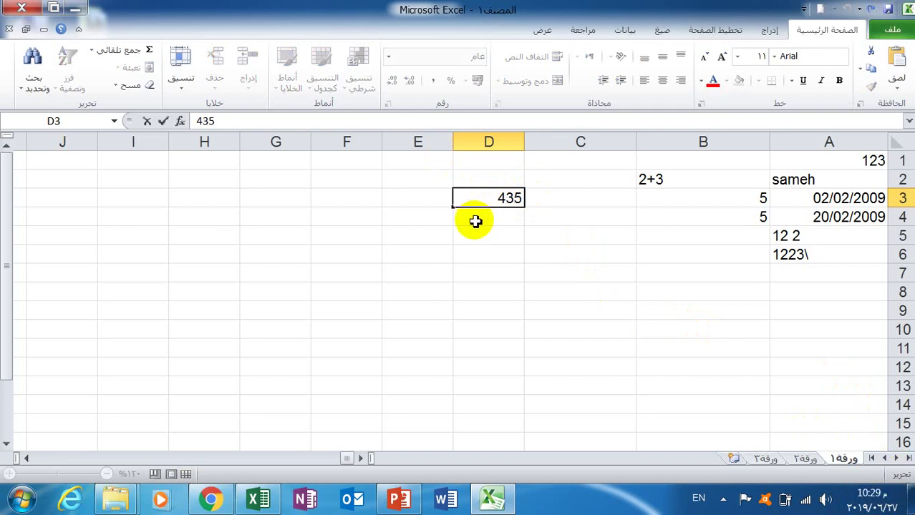
{"action": "key", "text": "Return"}
{"action": "left_click", "coordinate": [485, 201]}
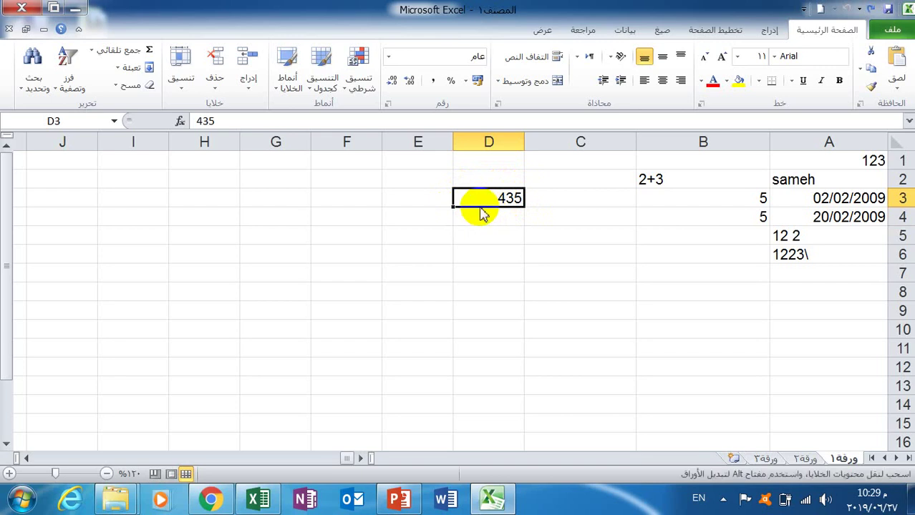
Move the 435 value from D3 down to D6, then back up into D2
{"action": "left_click_drag", "start_coordinate": [479, 208], "coordinate": [472, 254]}
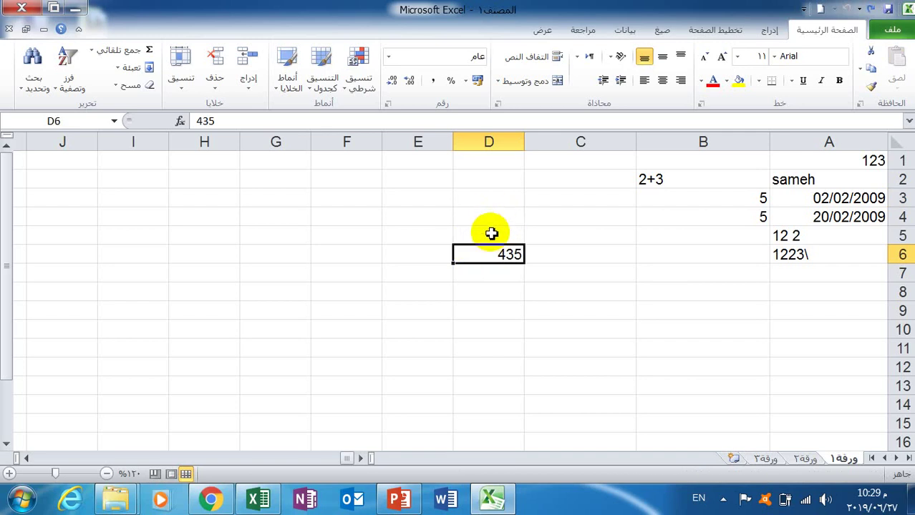
{"action": "left_click_drag", "start_coordinate": [491, 245], "coordinate": [492, 186]}
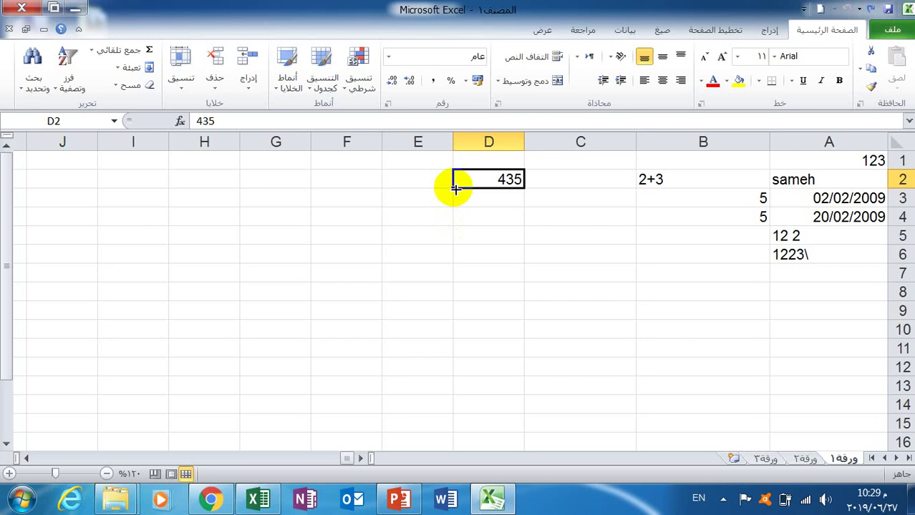
Fill 435 down D2:D8, then enter sameh in E2 and copy it down to E8
{"action": "left_click_drag", "start_coordinate": [456, 188], "coordinate": [456, 309]}
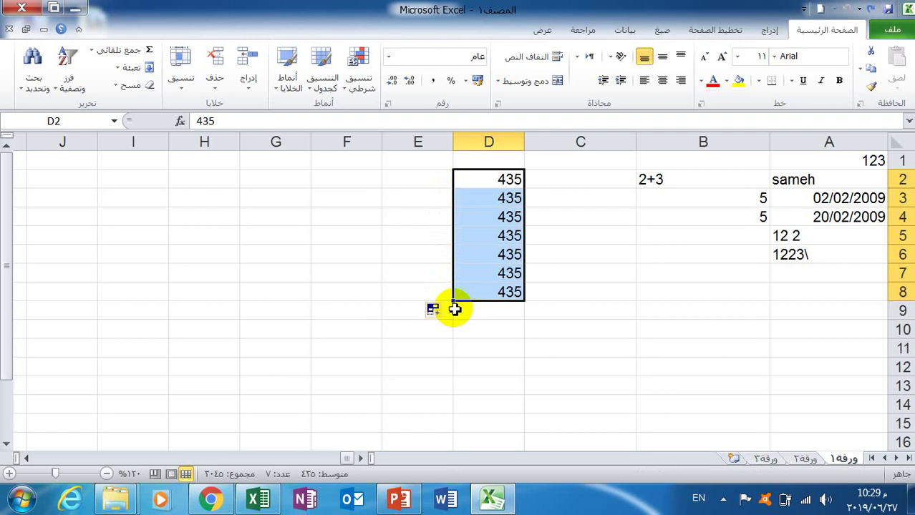
{"action": "left_click", "coordinate": [430, 181]}
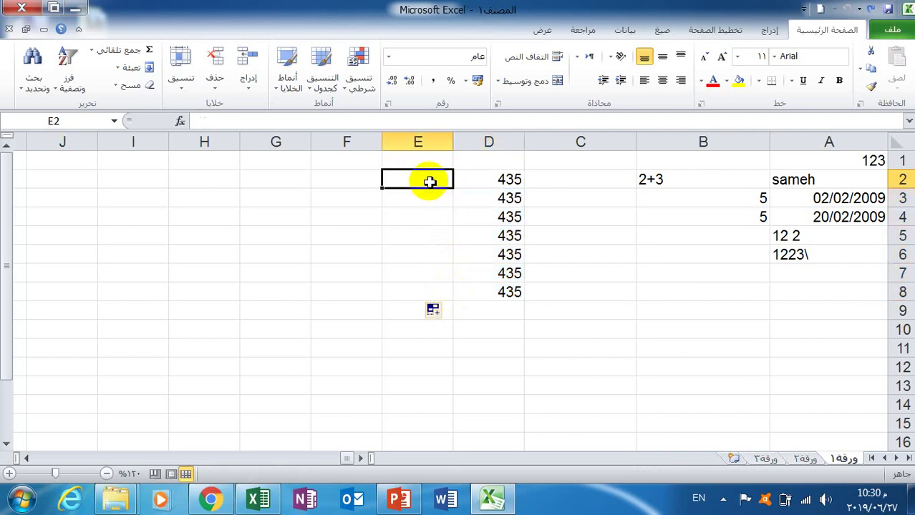
{"action": "type", "text": "sa"}
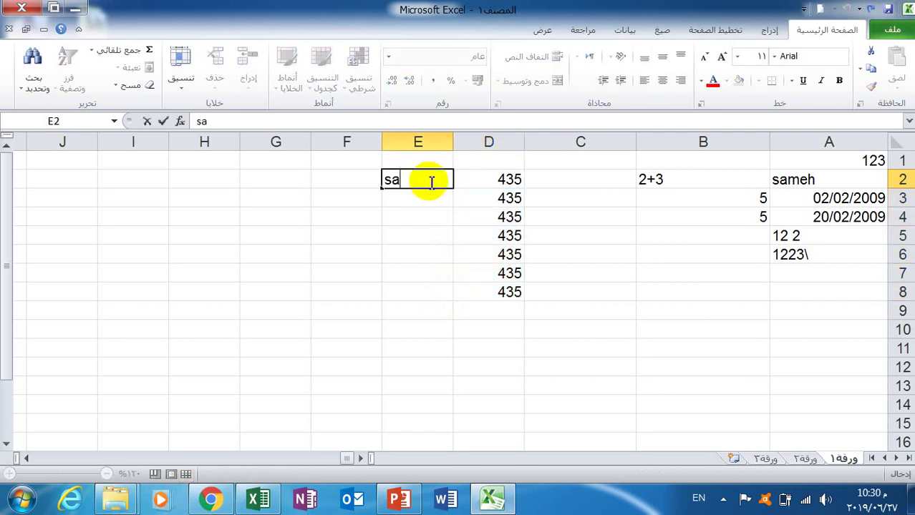
{"action": "type", "text": "meh"}
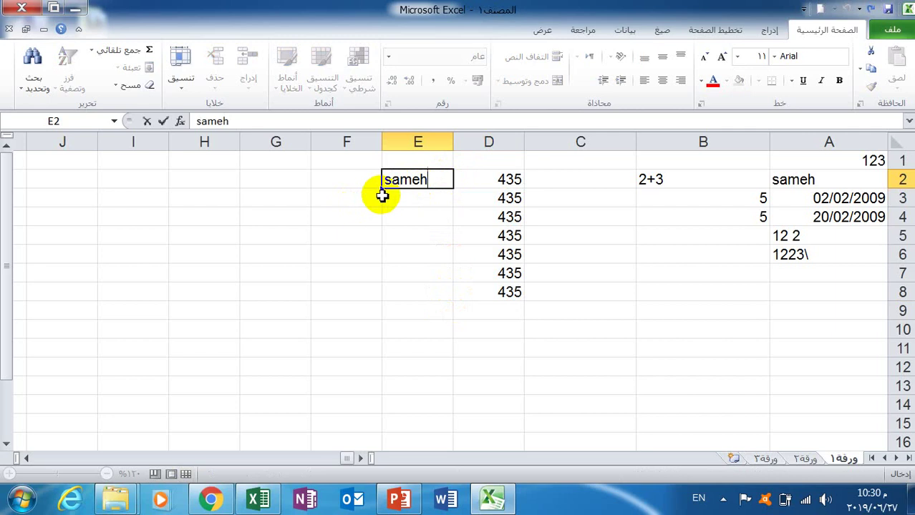
{"action": "left_click_drag", "start_coordinate": [383, 189], "coordinate": [383, 300]}
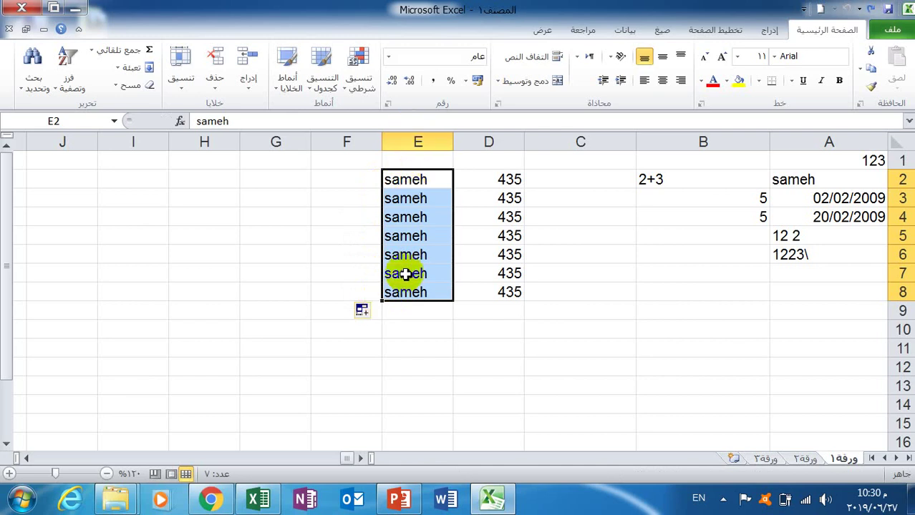
Review the Auto Fill Options for the copied sameh cells without changing anything
{"action": "left_click", "coordinate": [399, 209]}
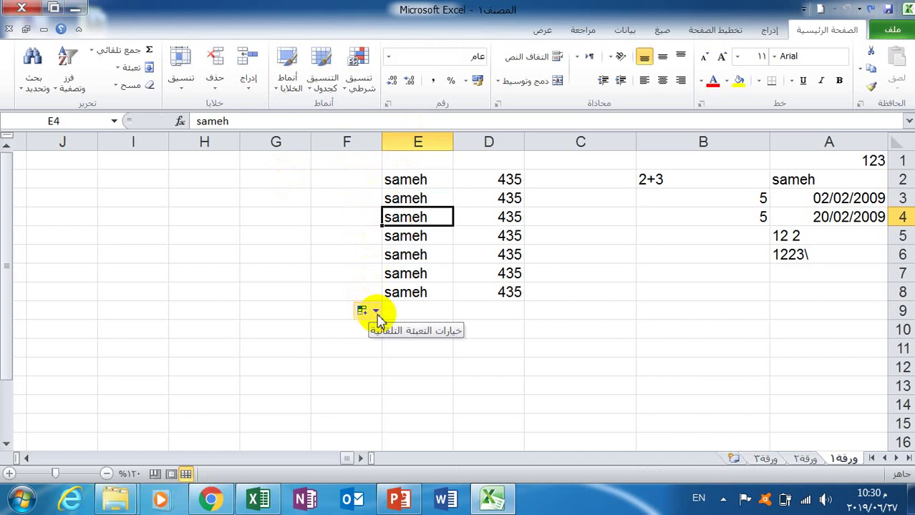
{"action": "left_click", "coordinate": [375, 314]}
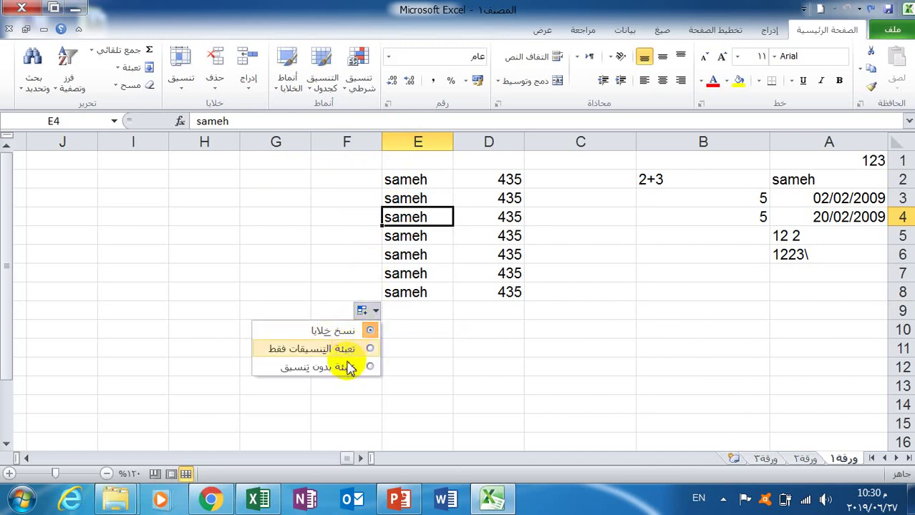
{"action": "left_click", "coordinate": [423, 306]}
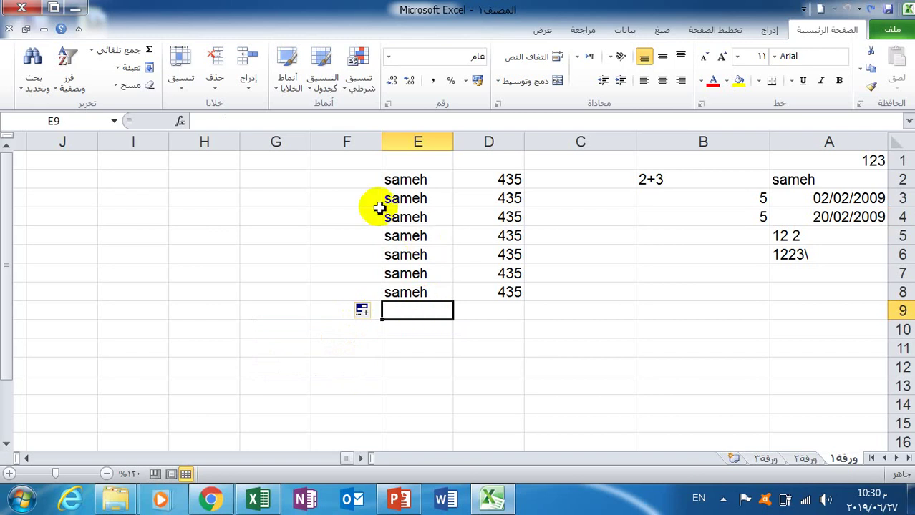
Enter 2 in H2, fill it to H9 as the series 2–9, then undo, leaving only 2
{"action": "left_click", "coordinate": [226, 179]}
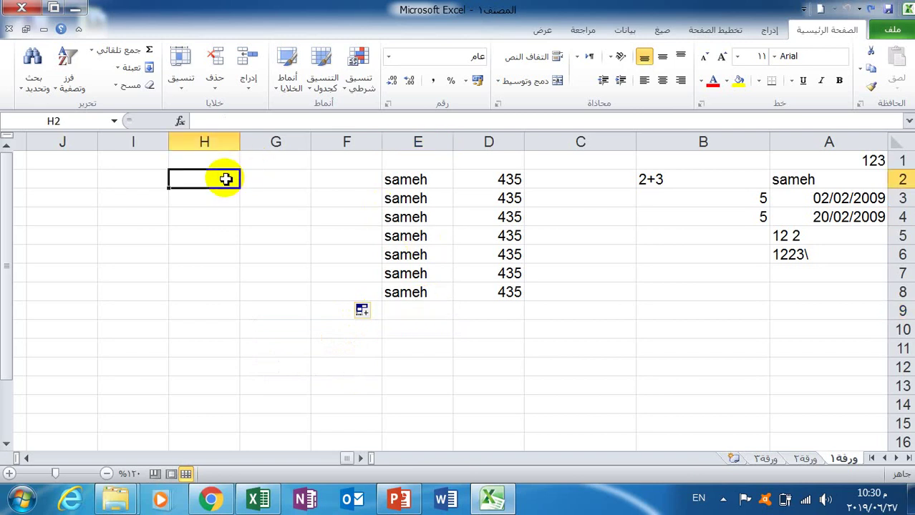
{"action": "type", "text": "2"}
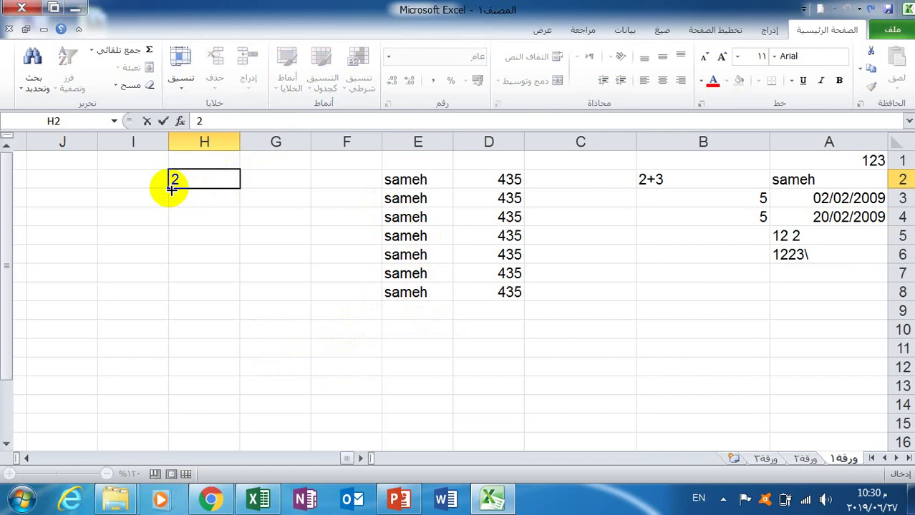
{"action": "left_click_drag", "start_coordinate": [172, 189], "coordinate": [179, 320]}
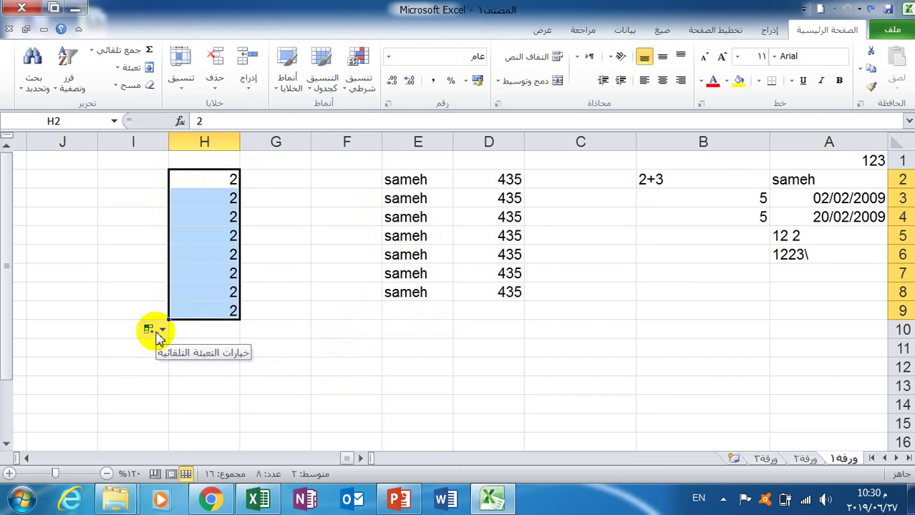
{"action": "left_click", "coordinate": [159, 333]}
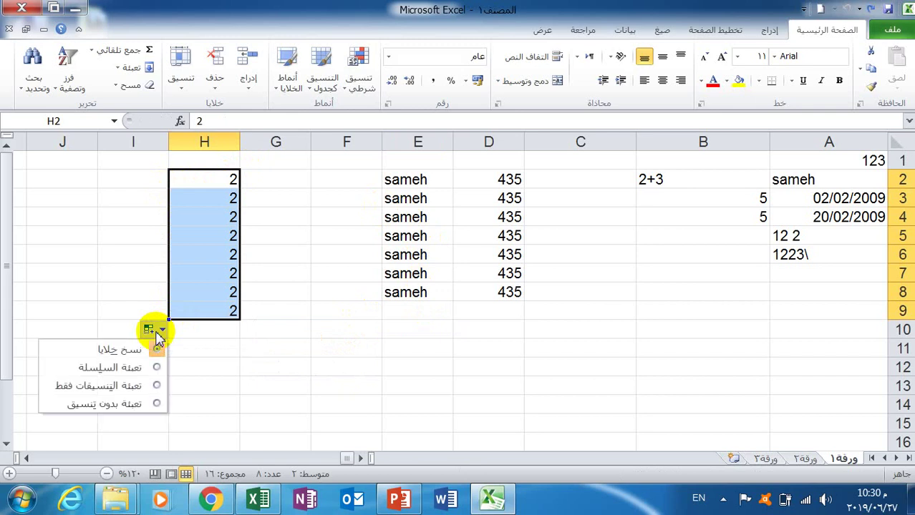
{"action": "left_click", "coordinate": [143, 368]}
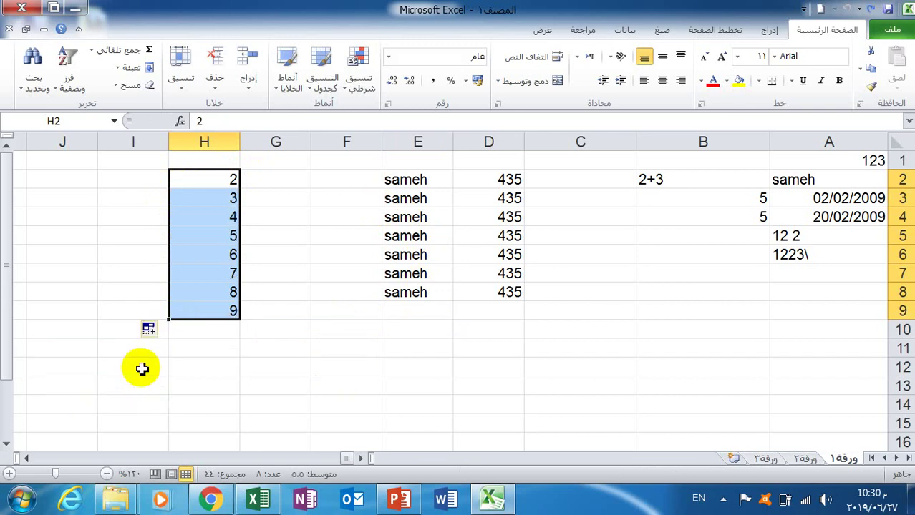
{"action": "key", "text": "ctrl+z"}
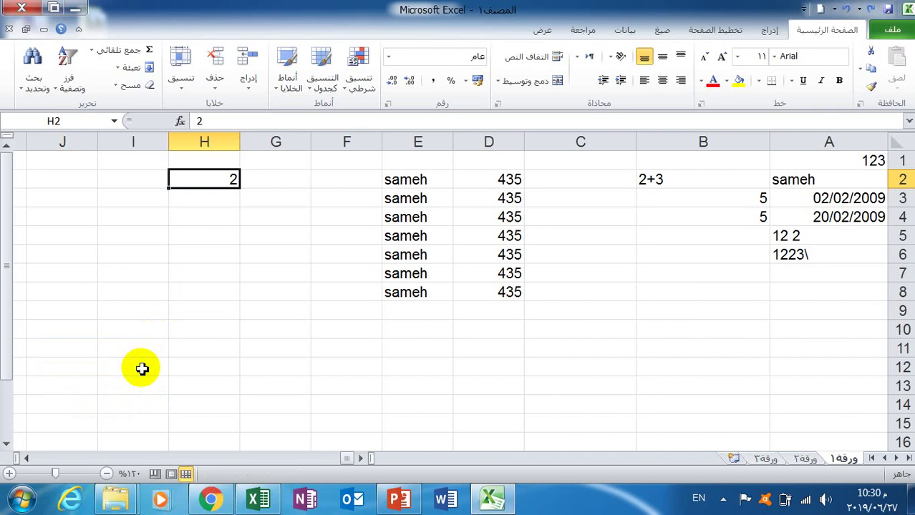
Enter sameh in G2 and copy it down to G9
{"action": "left_click", "coordinate": [288, 181]}
{"action": "type", "text": "s"}
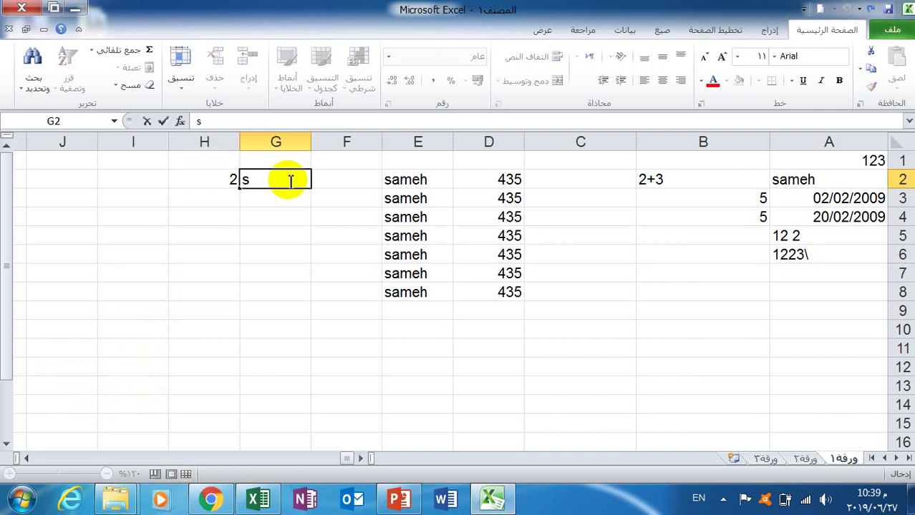
{"action": "type", "text": "ame"}
{"action": "type", "text": "h"}
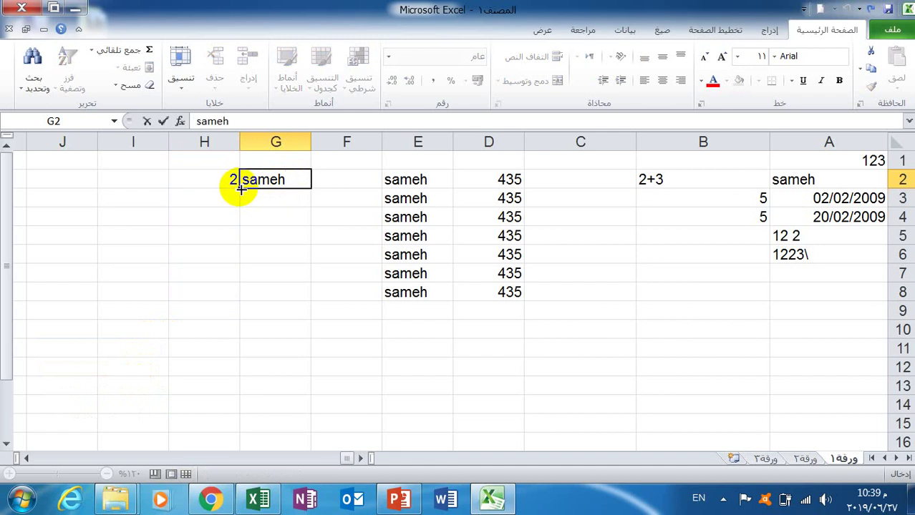
{"action": "left_click_drag", "start_coordinate": [239, 188], "coordinate": [243, 322]}
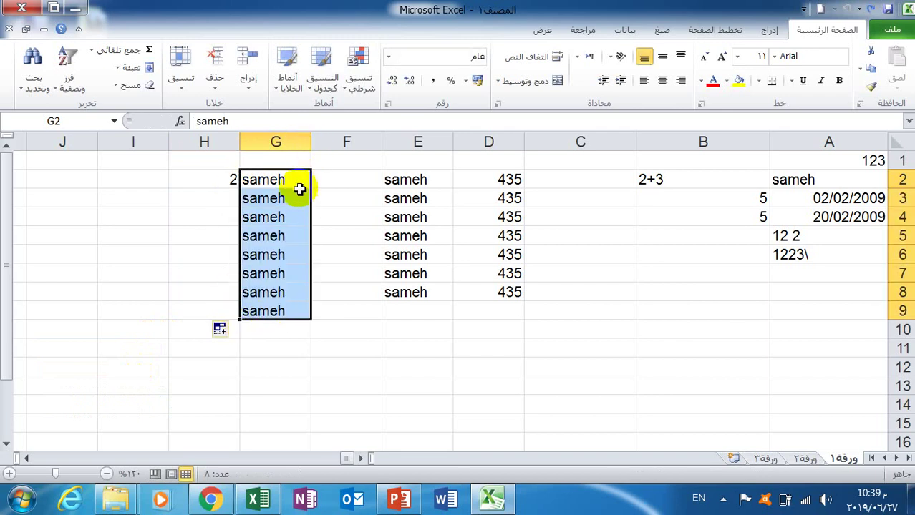
{"action": "left_click", "coordinate": [341, 178]}
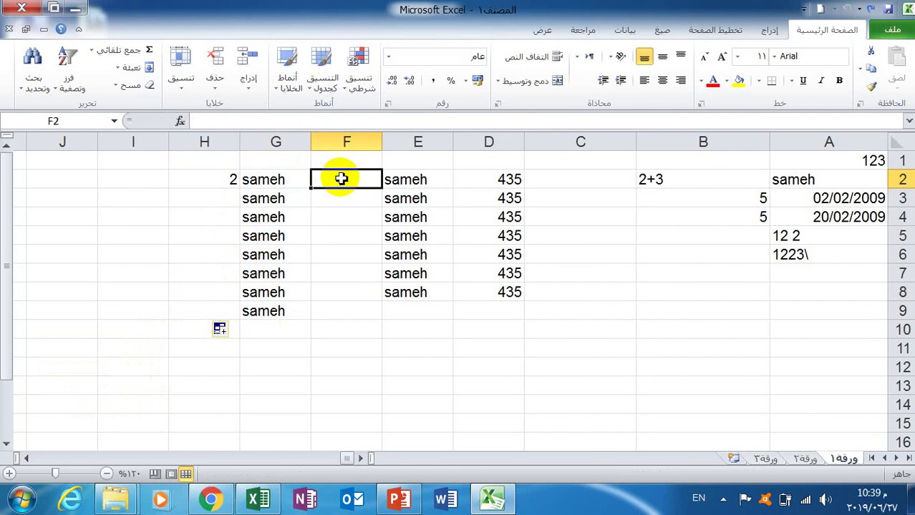
{"action": "left_click", "coordinate": [147, 180]}
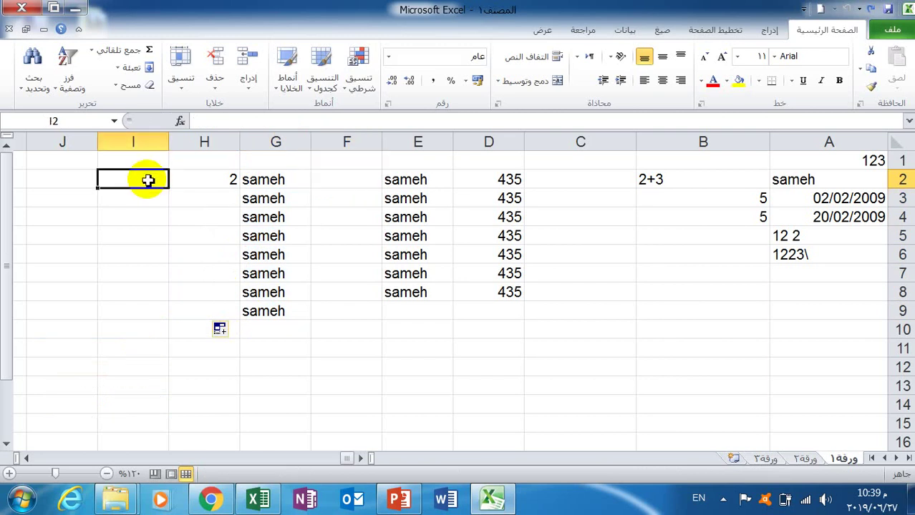
Enter Sameh 2 in I2 and fill it down to I11 as the series Sameh 2–Sameh 11
{"action": "double_click", "coordinate": [148, 180]}
{"action": "type", "text": "S"}
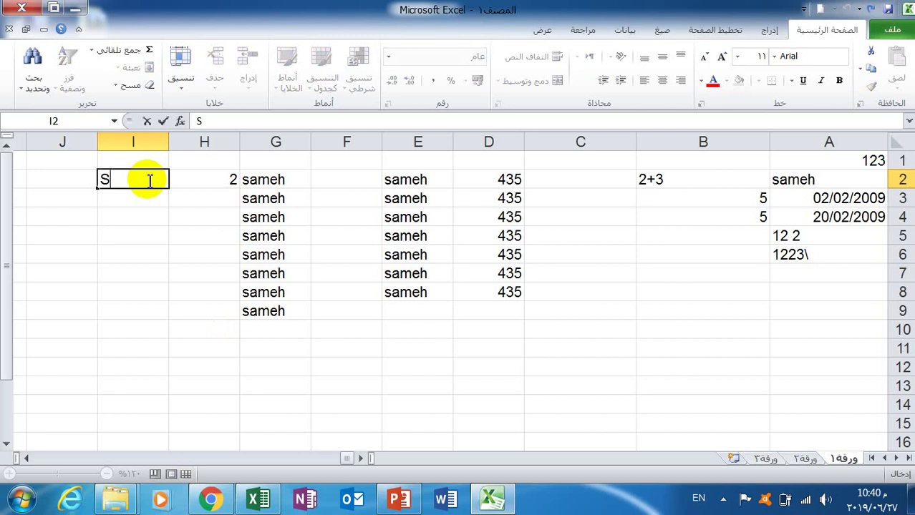
{"action": "type", "text": "ameh"}
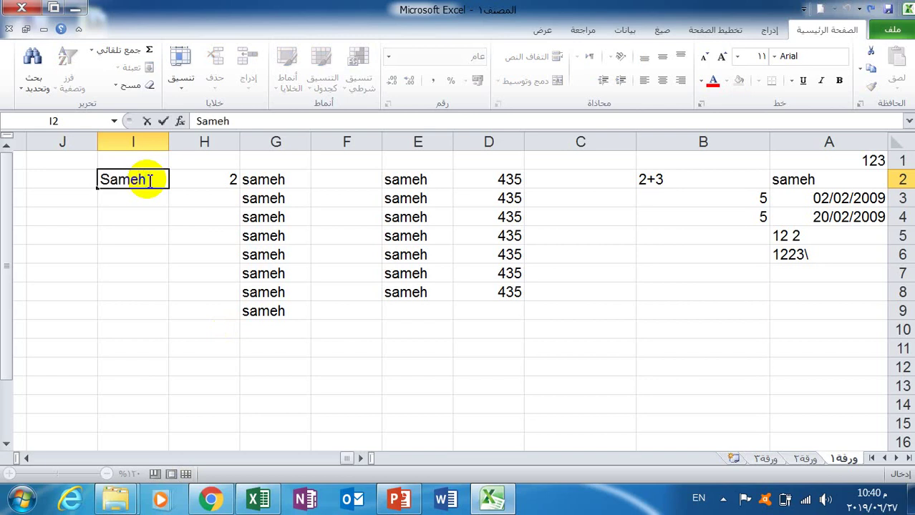
{"action": "type", "text": " 2"}
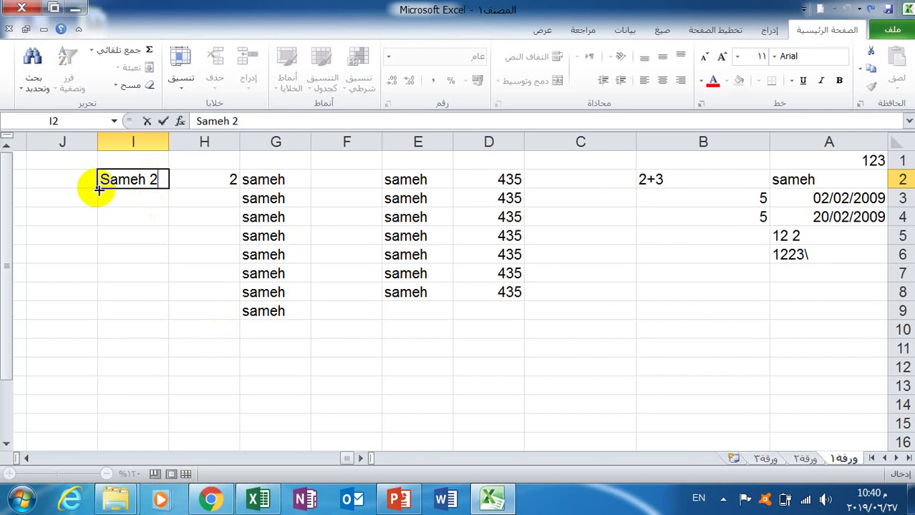
{"action": "left_click", "coordinate": [99, 189]}
{"action": "left_click_drag", "start_coordinate": [98, 190], "coordinate": [102, 349]}
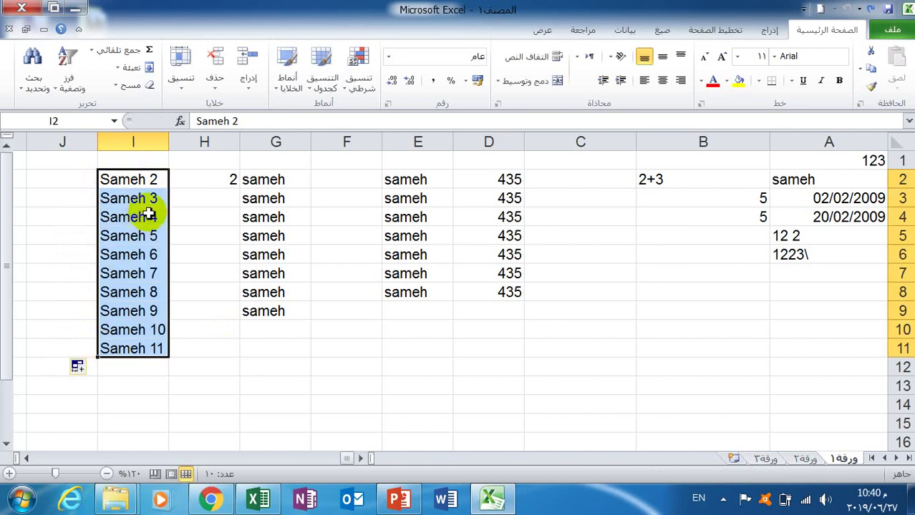
{"action": "left_click", "coordinate": [84, 367]}
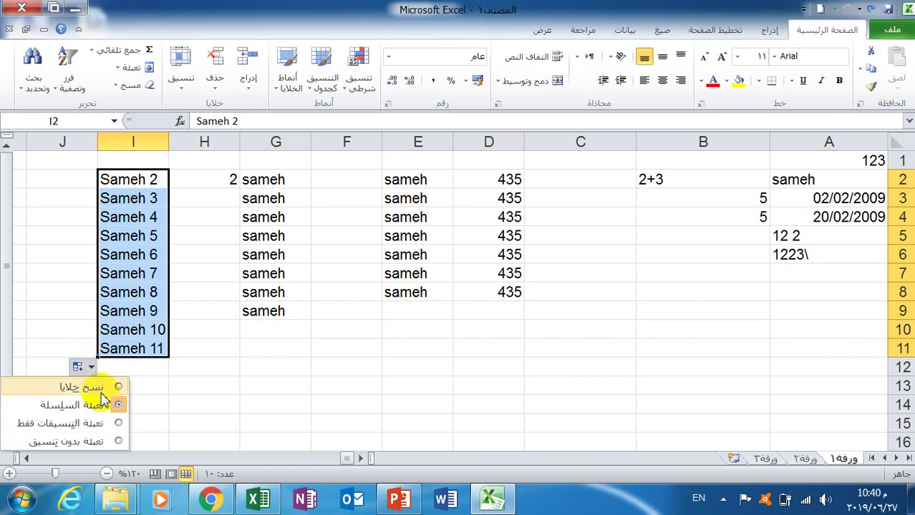
{"action": "left_click", "coordinate": [290, 269]}
Enter 10 and 20 in C2:C3 and extend the series to C8, counting 10 to 70
{"action": "left_click", "coordinate": [580, 181]}
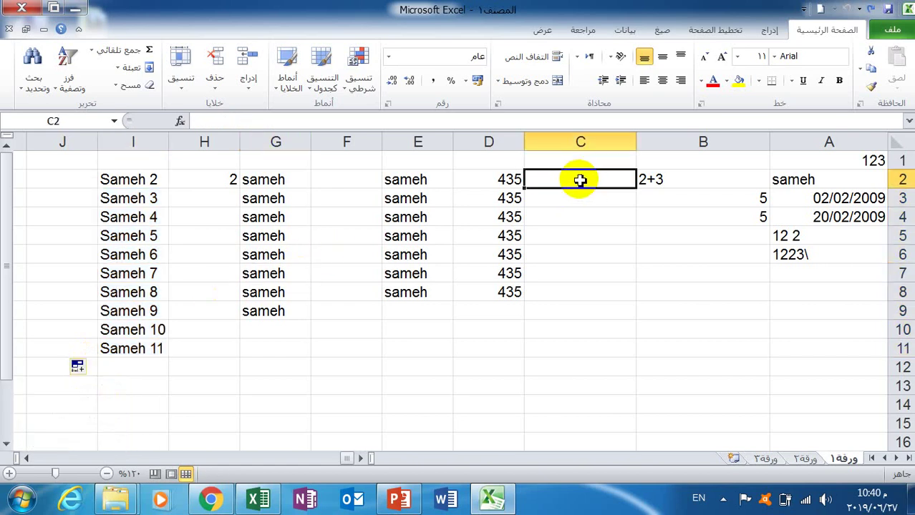
{"action": "type", "text": "10"}
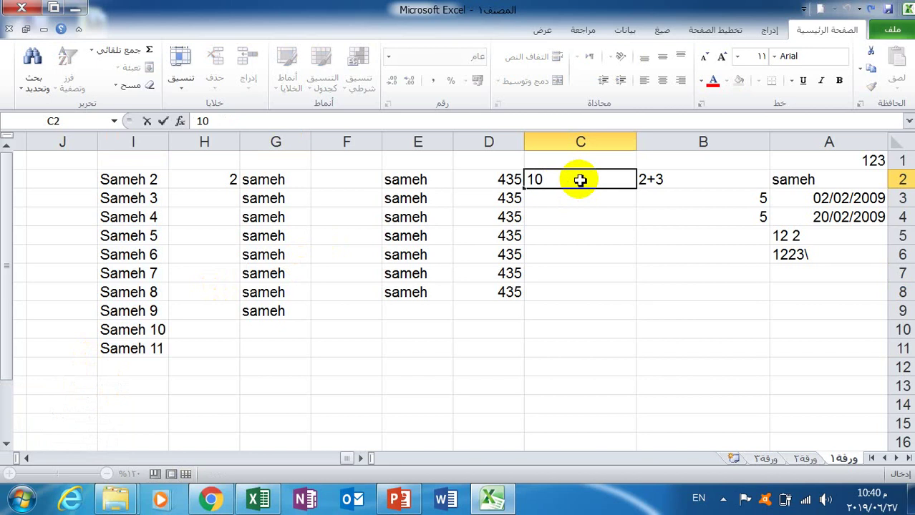
{"action": "key", "text": "Return"}
{"action": "type", "text": "20"}
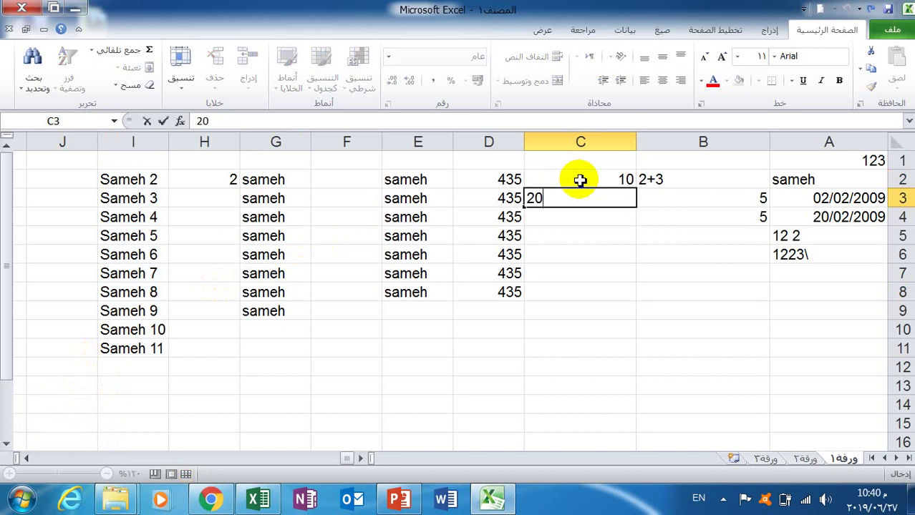
{"action": "left_click", "coordinate": [580, 180]}
{"action": "left_click_drag", "start_coordinate": [581, 179], "coordinate": [582, 196]}
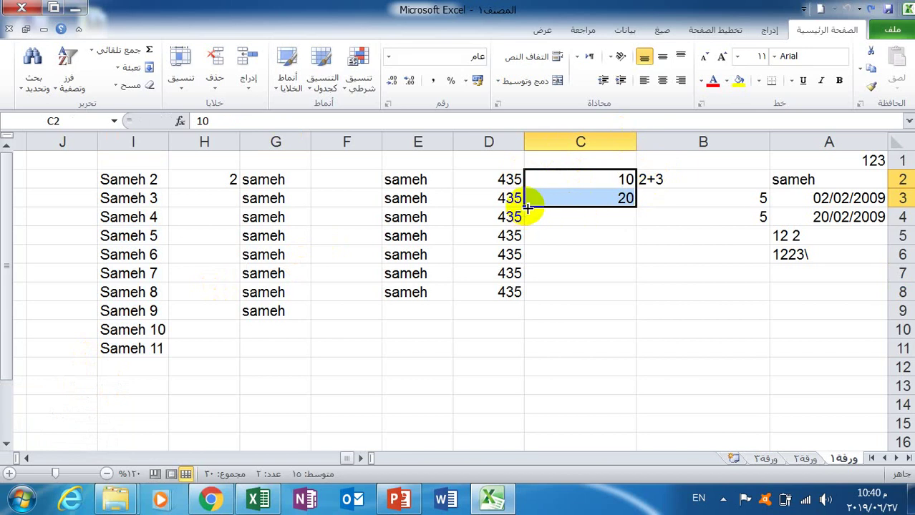
{"action": "left_click_drag", "start_coordinate": [527, 208], "coordinate": [531, 311]}
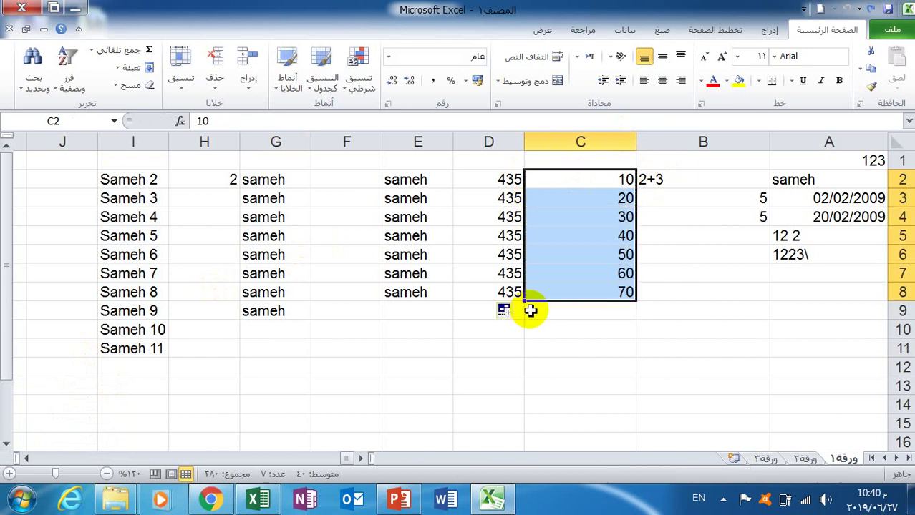
Enter 10 and 15 in B2:B3 and extend the series to B8, counting 10 to 40
{"action": "left_click", "coordinate": [715, 182]}
{"action": "type", "text": "10"}
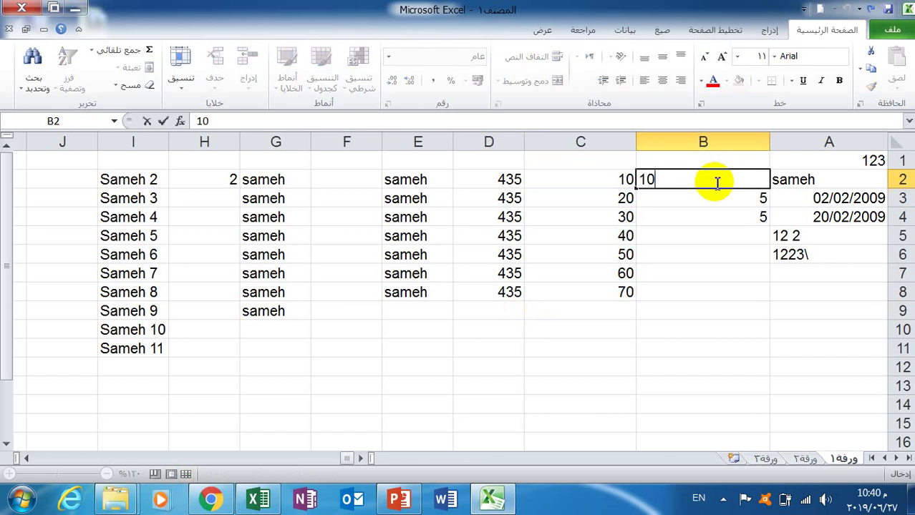
{"action": "key", "text": "Return"}
{"action": "type", "text": "1"}
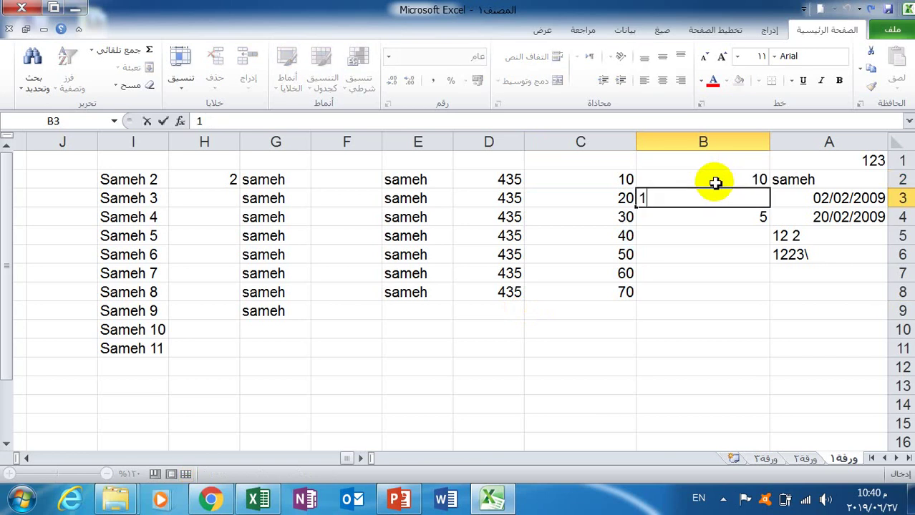
{"action": "type", "text": "5"}
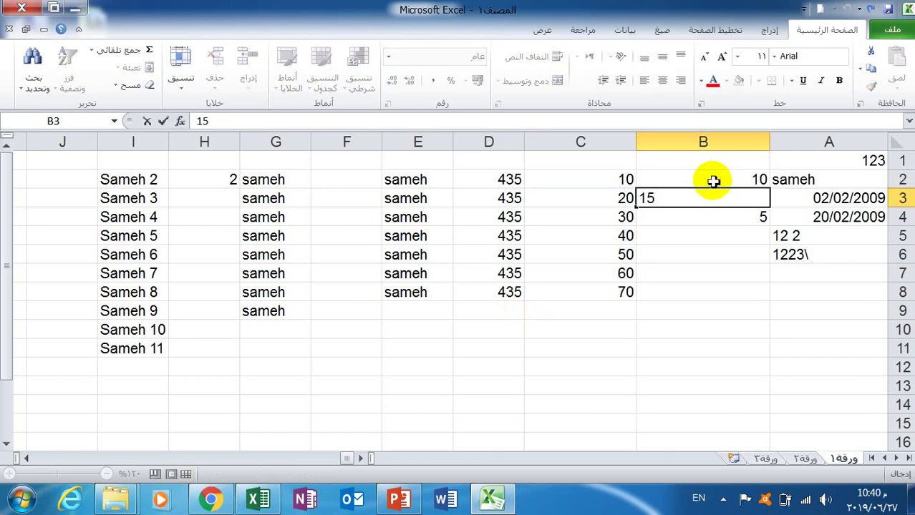
{"action": "left_click", "coordinate": [714, 183]}
{"action": "mouse_move", "coordinate": [714, 184]}
{"action": "left_mouse_down"}
{"action": "mouse_move", "coordinate": [639, 206]}
{"action": "mouse_move", "coordinate": [641, 295]}
{"action": "left_mouse_up"}
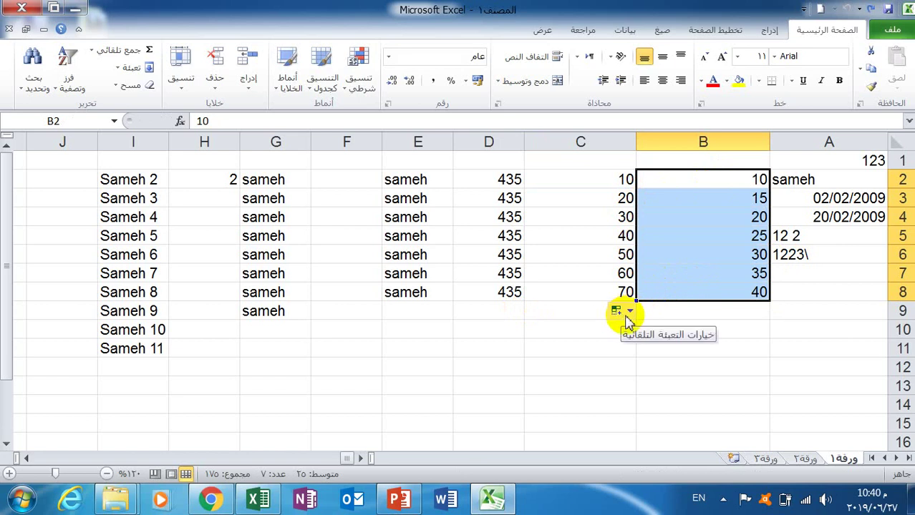
{"action": "left_click", "coordinate": [627, 315]}
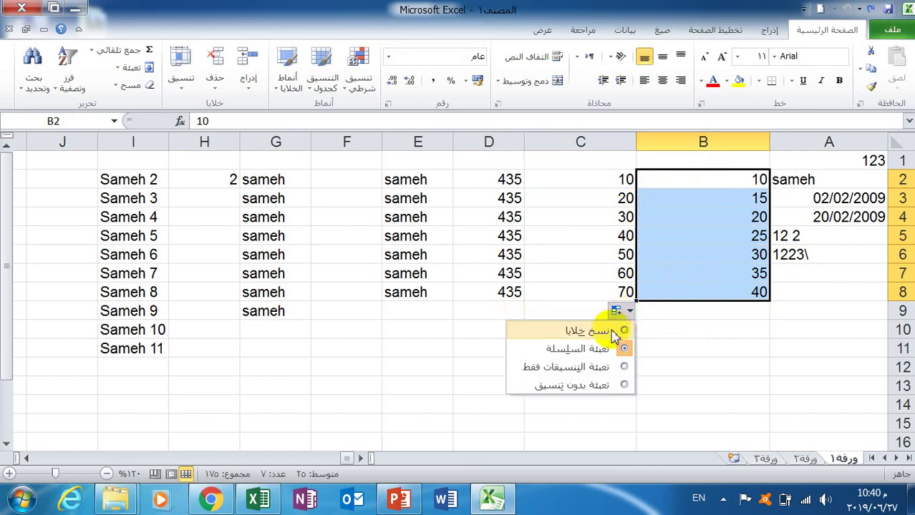
{"action": "left_click", "coordinate": [725, 252]}
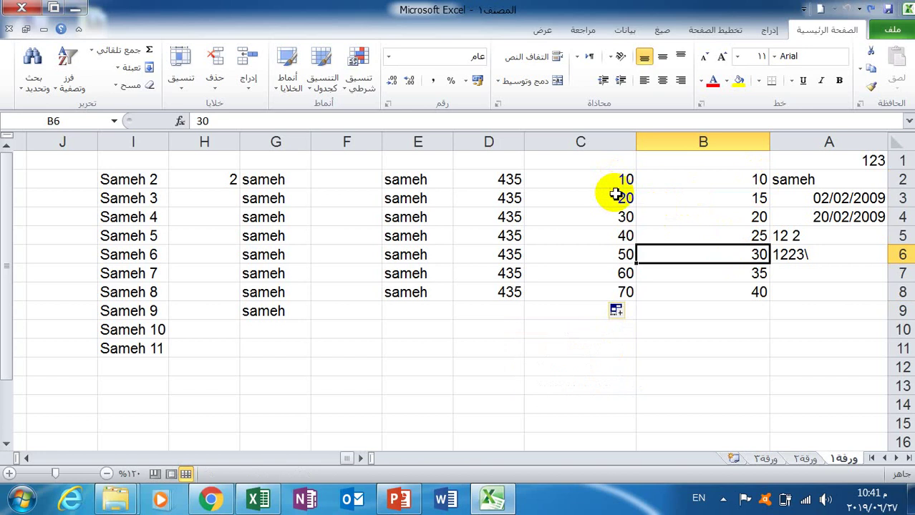
{"action": "left_click", "coordinate": [618, 195]}
{"action": "left_click", "coordinate": [617, 182]}
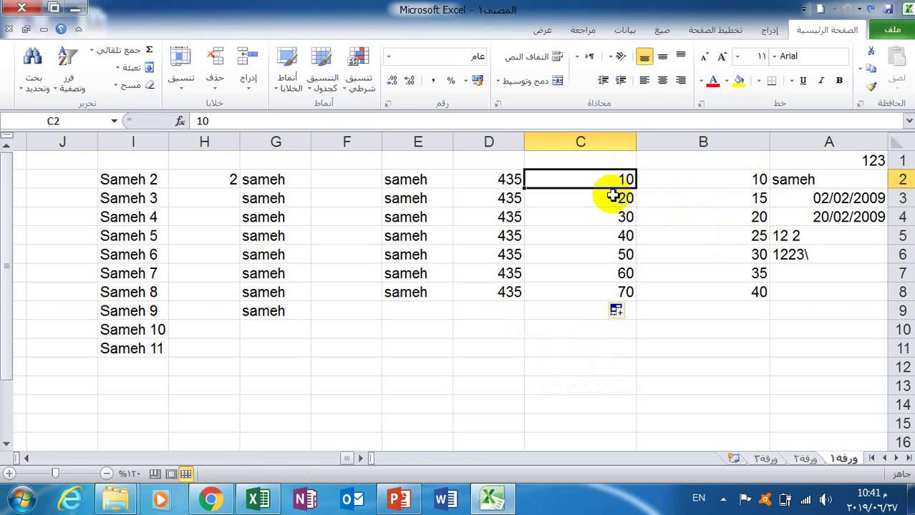
{"action": "left_click", "coordinate": [615, 196]}
{"action": "left_click", "coordinate": [613, 181]}
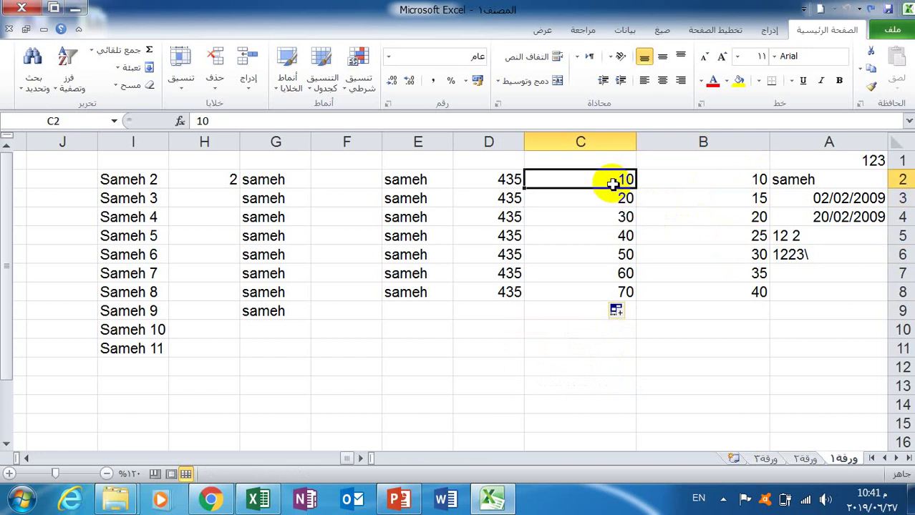
{"action": "left_click", "coordinate": [437, 178]}
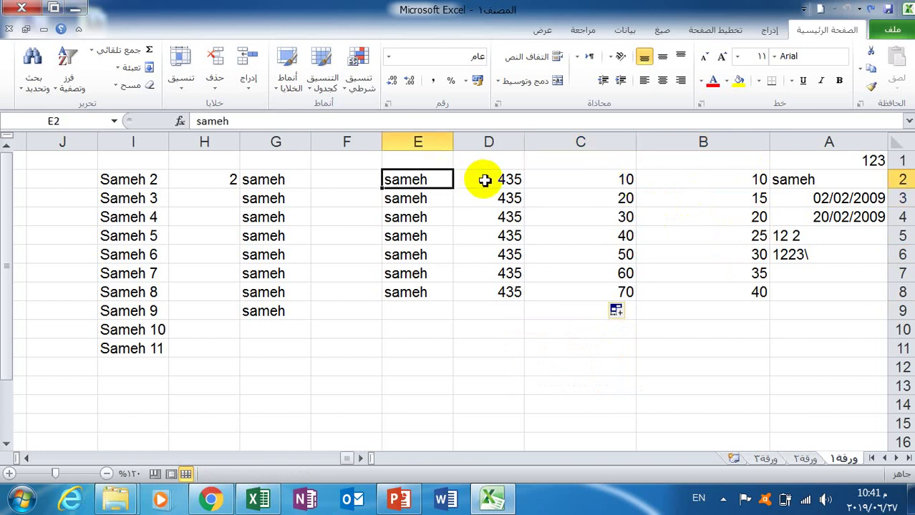
{"action": "left_click", "coordinate": [483, 178]}
{"action": "left_click", "coordinate": [127, 179]}
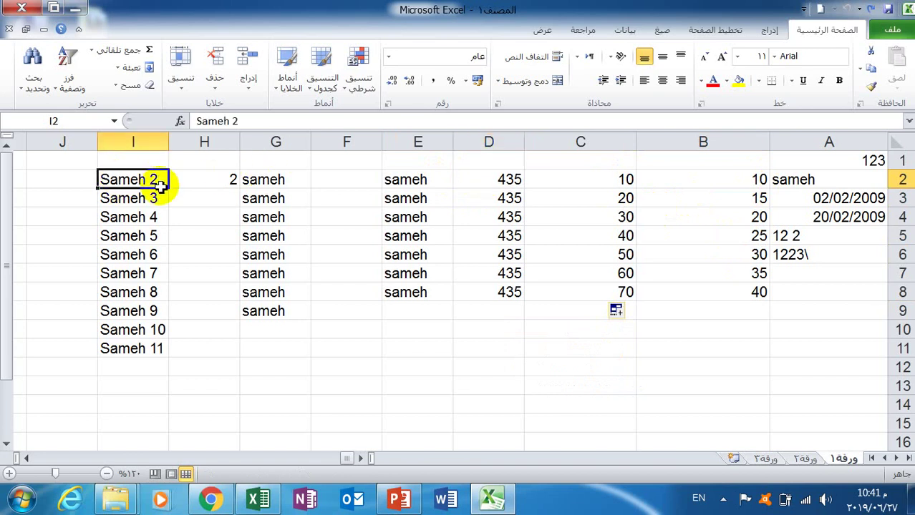
{"action": "left_click", "coordinate": [159, 211]}
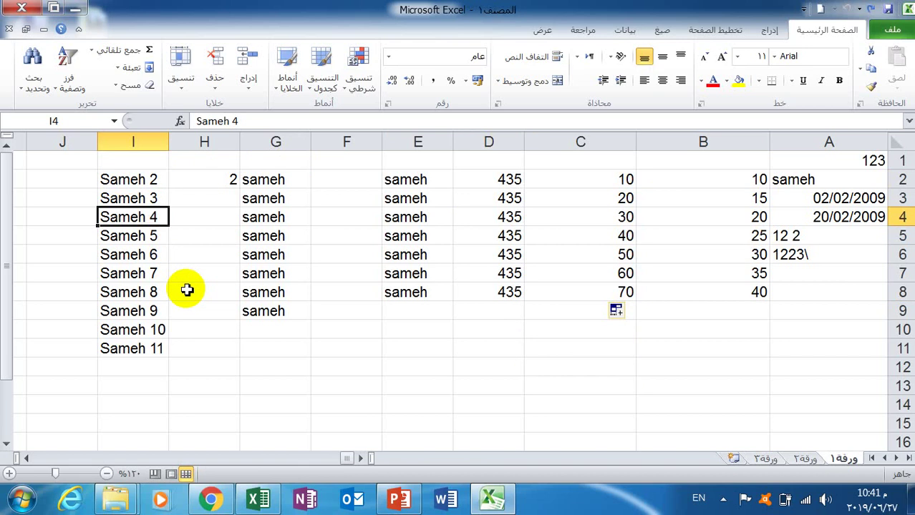
{"action": "left_click", "coordinate": [755, 273]}
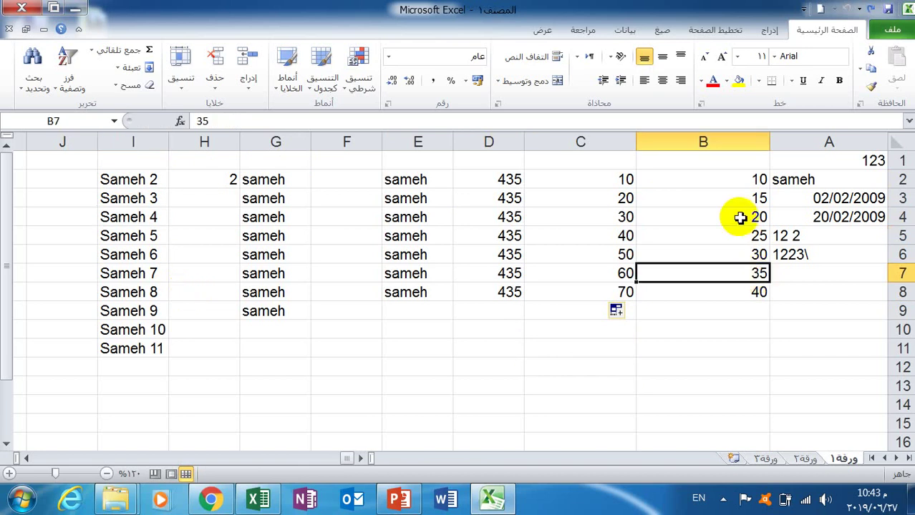
{"action": "left_click", "coordinate": [824, 161]}
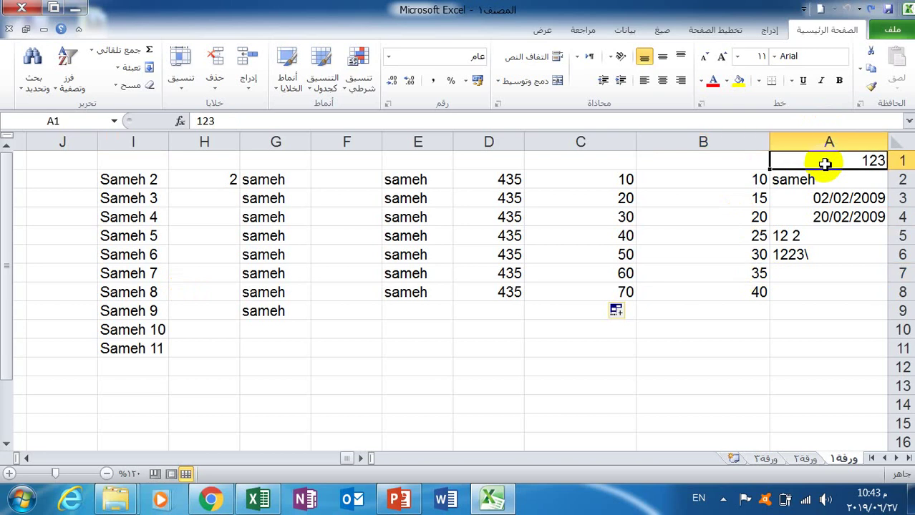
{"action": "left_click", "coordinate": [821, 180]}
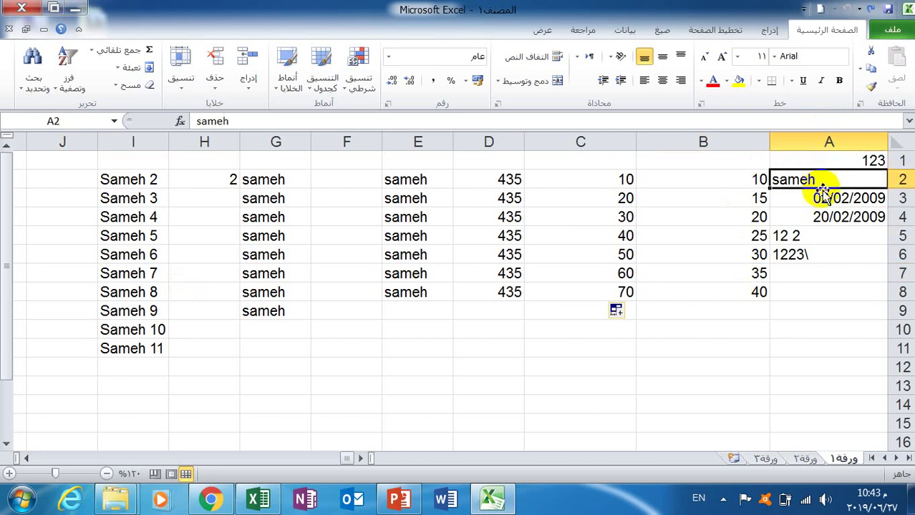
{"action": "left_click", "coordinate": [818, 197]}
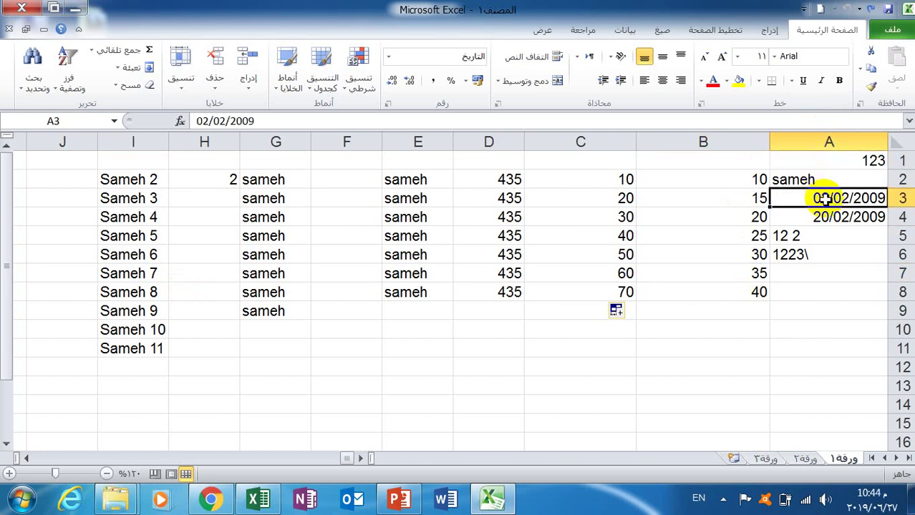
{"action": "left_click", "coordinate": [738, 242]}
Enter the formula =3-1 in B10 and confirm it displays 2
{"action": "left_click", "coordinate": [716, 330]}
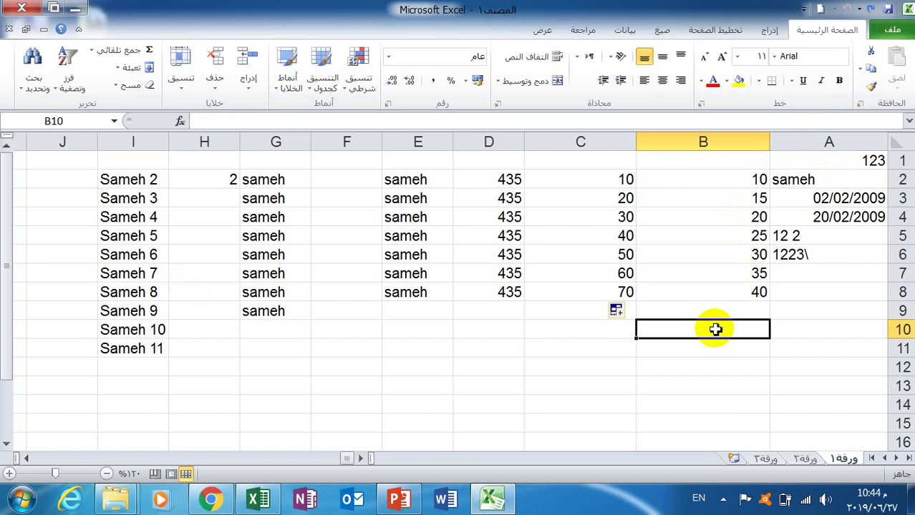
{"action": "type", "text": "=3"}
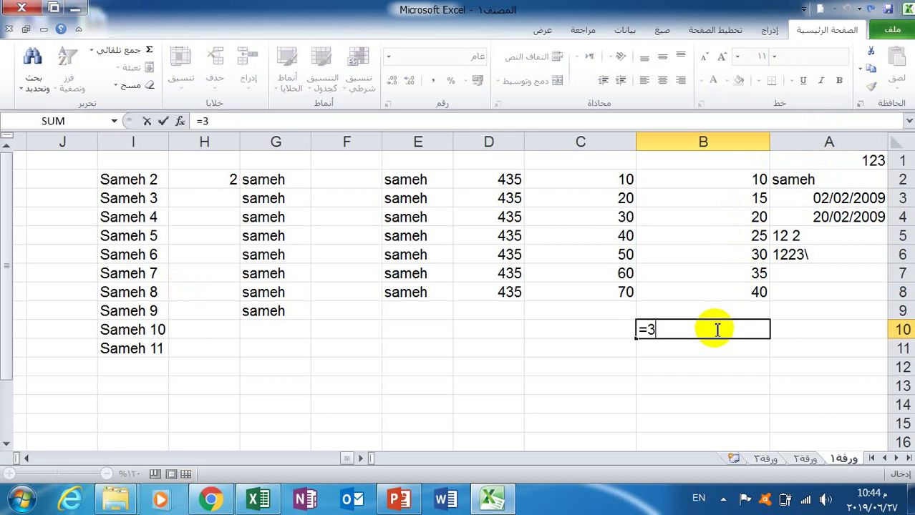
{"action": "type", "text": "-"}
{"action": "type", "text": "1"}
{"action": "key", "text": "Return"}
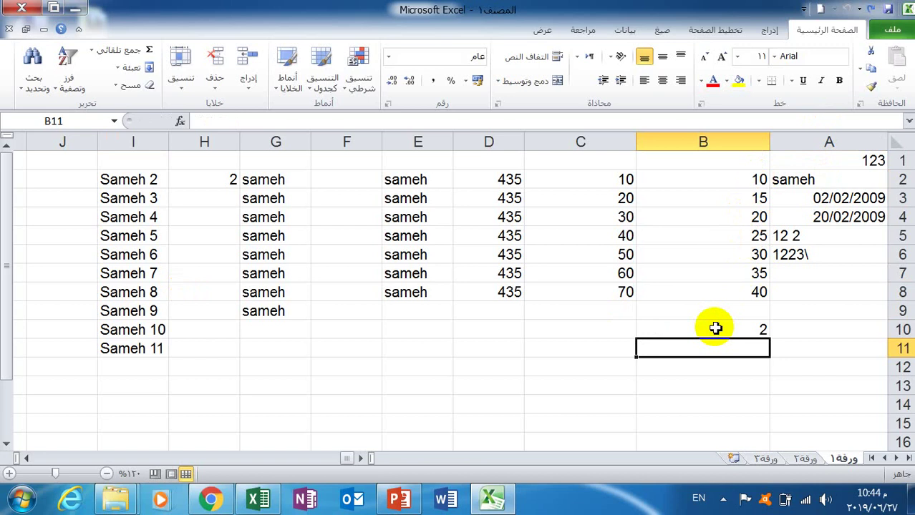
{"action": "left_click", "coordinate": [713, 327]}
{"action": "left_click", "coordinate": [387, 181]}
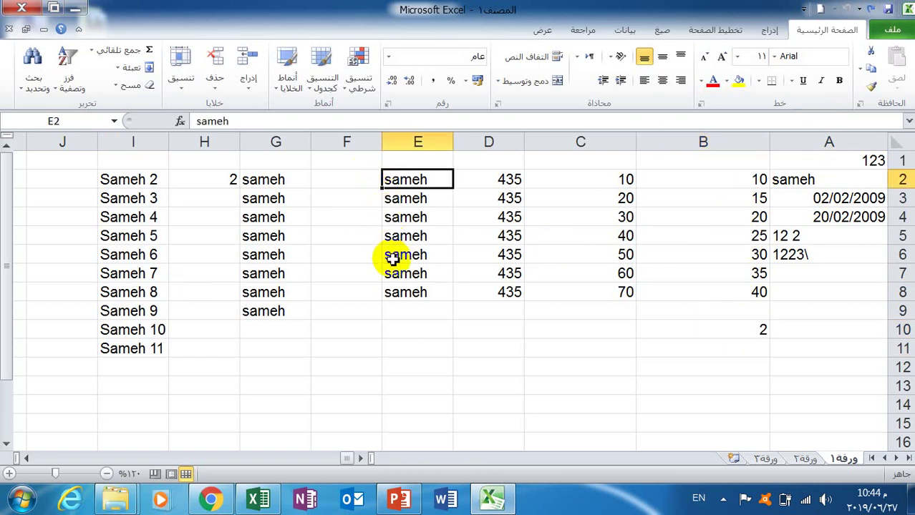
{"action": "left_click", "coordinate": [233, 180]}
{"action": "type", "text": "2"}
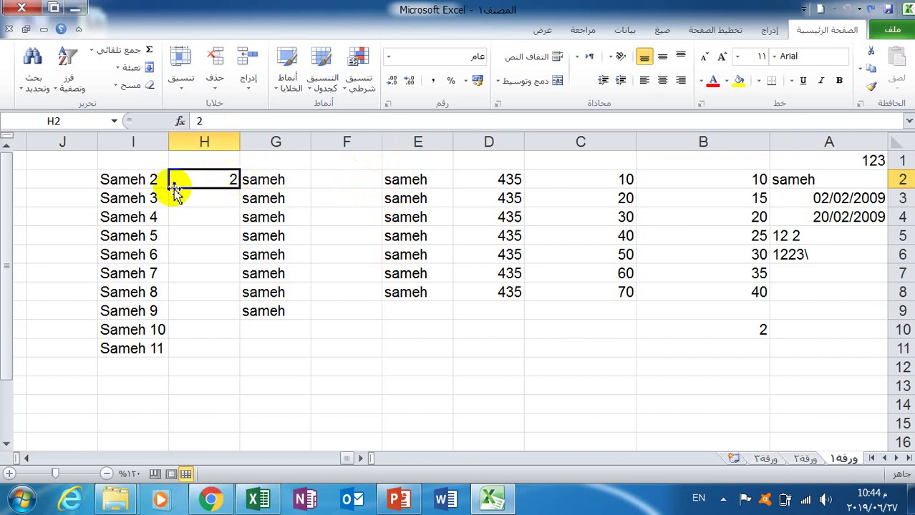
{"action": "left_click", "coordinate": [123, 179]}
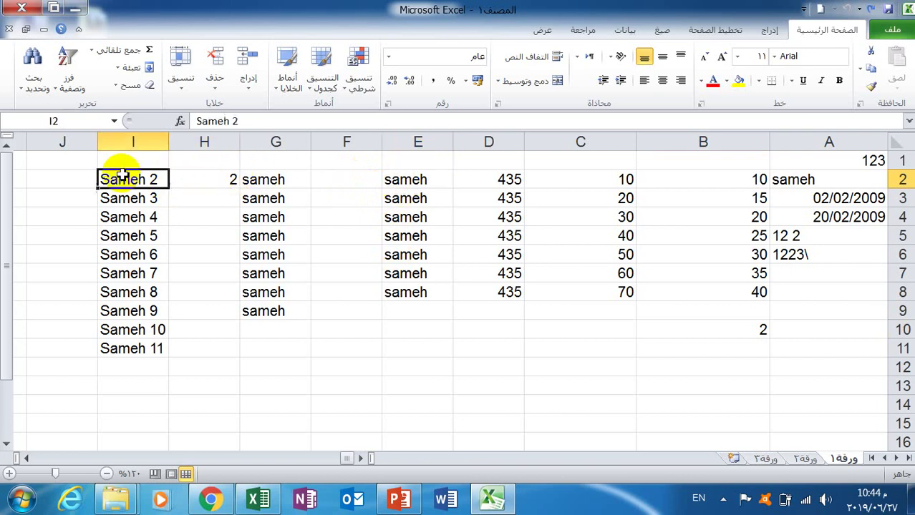
{"action": "left_click", "coordinate": [157, 201]}
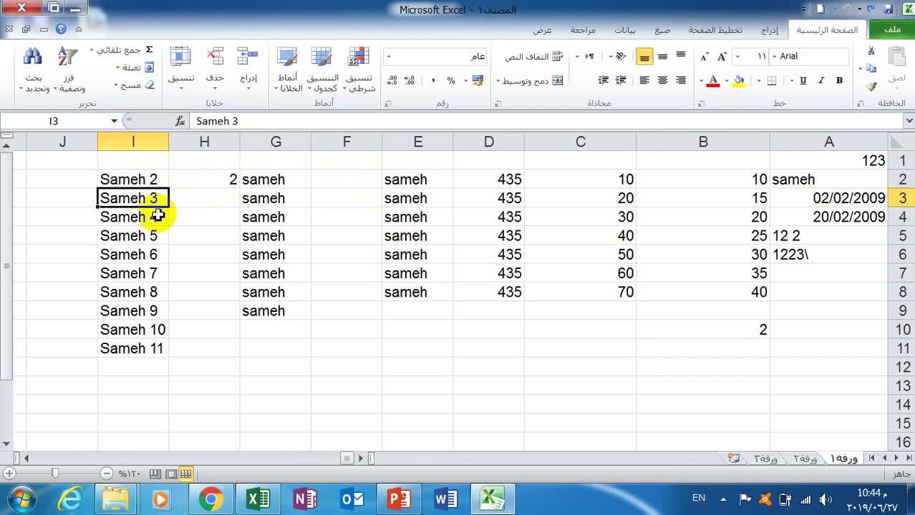
{"action": "left_click", "coordinate": [157, 213]}
{"action": "left_click", "coordinate": [299, 205]}
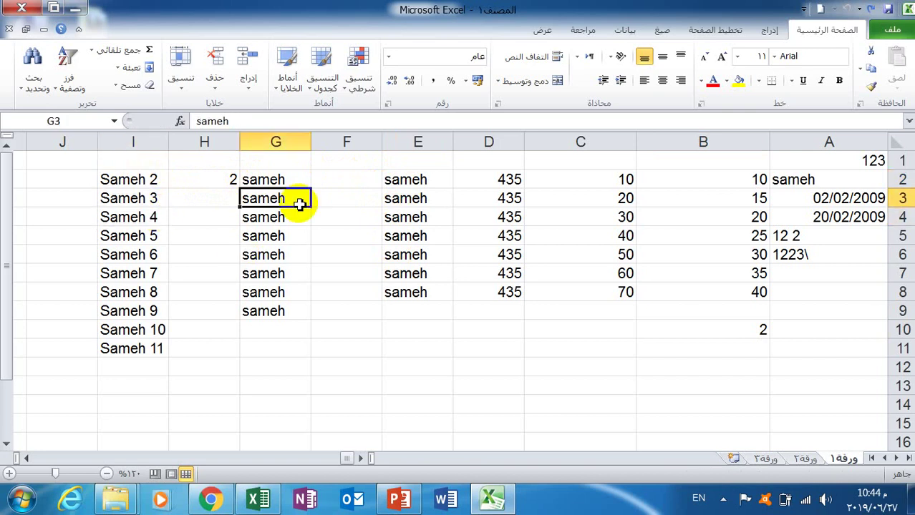